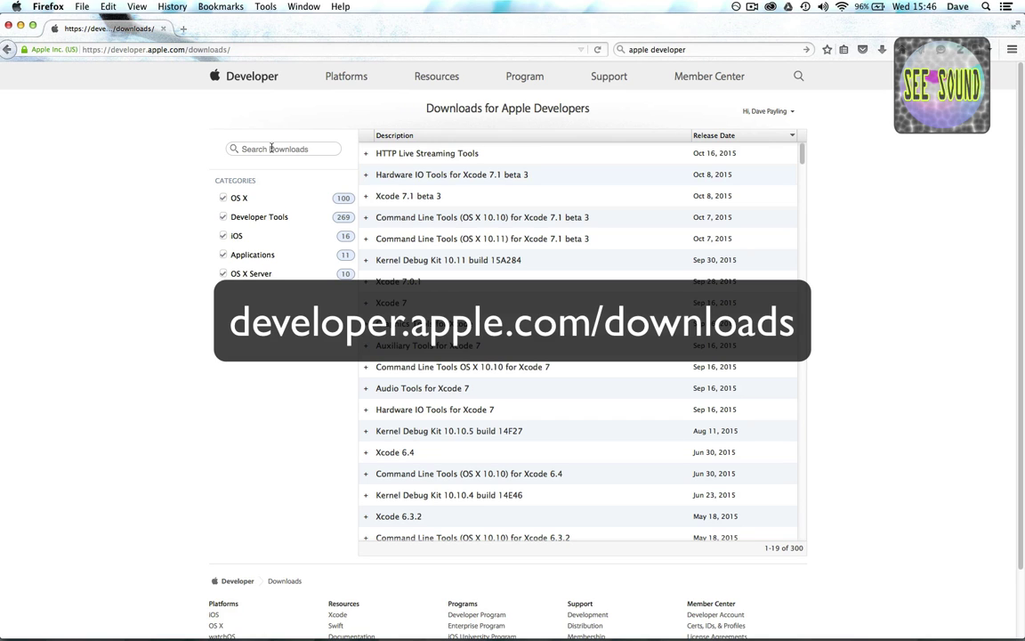
Expand the Graphics Tools for Xcode 7 entry on the Apple downloads page.
left_click(251, 50)
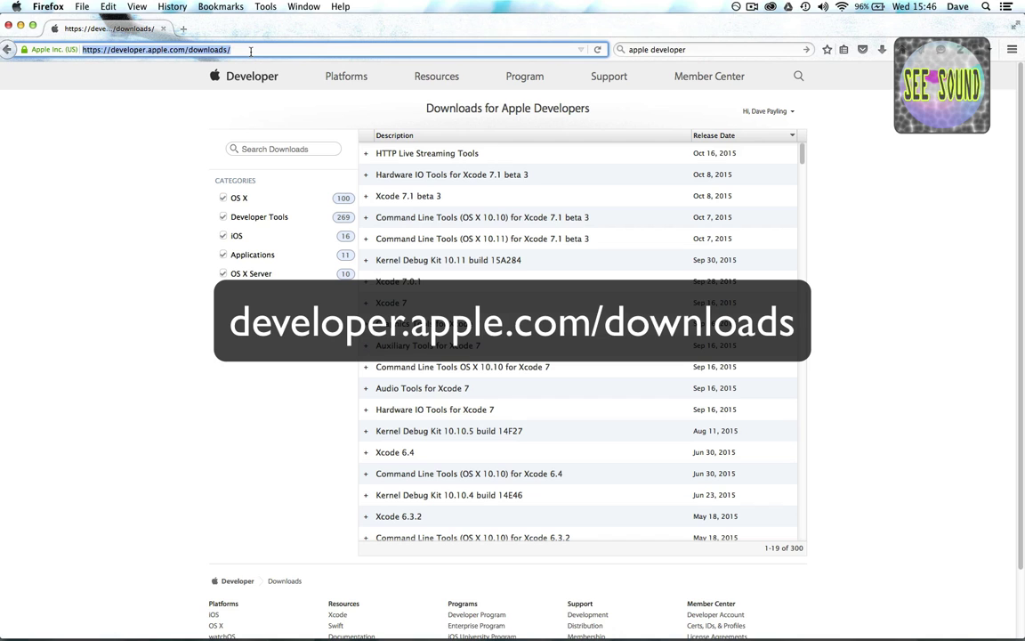
left_click(251, 51)
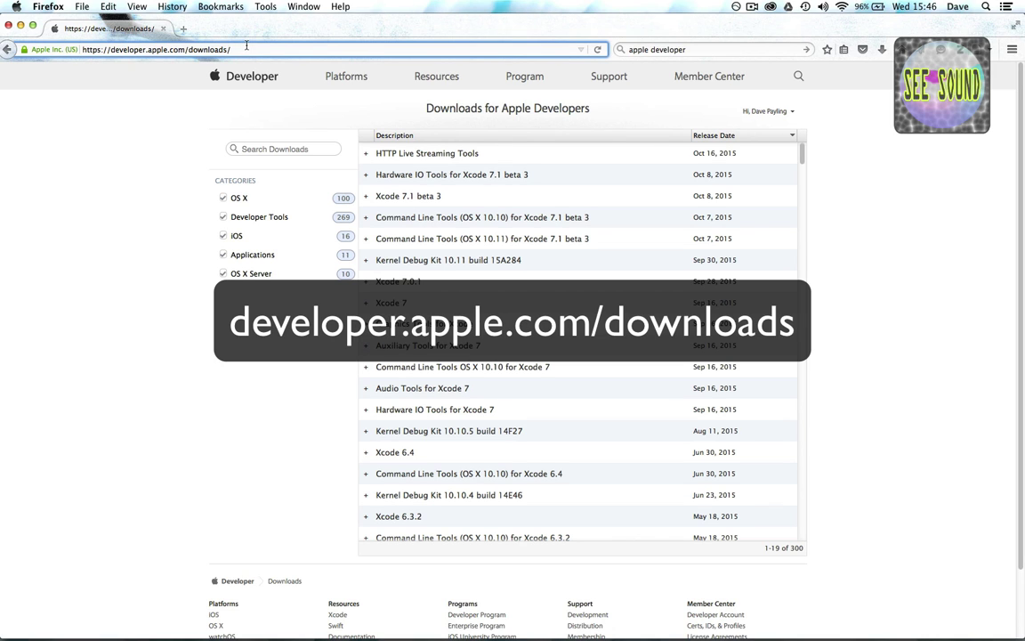
left_click(137, 241)
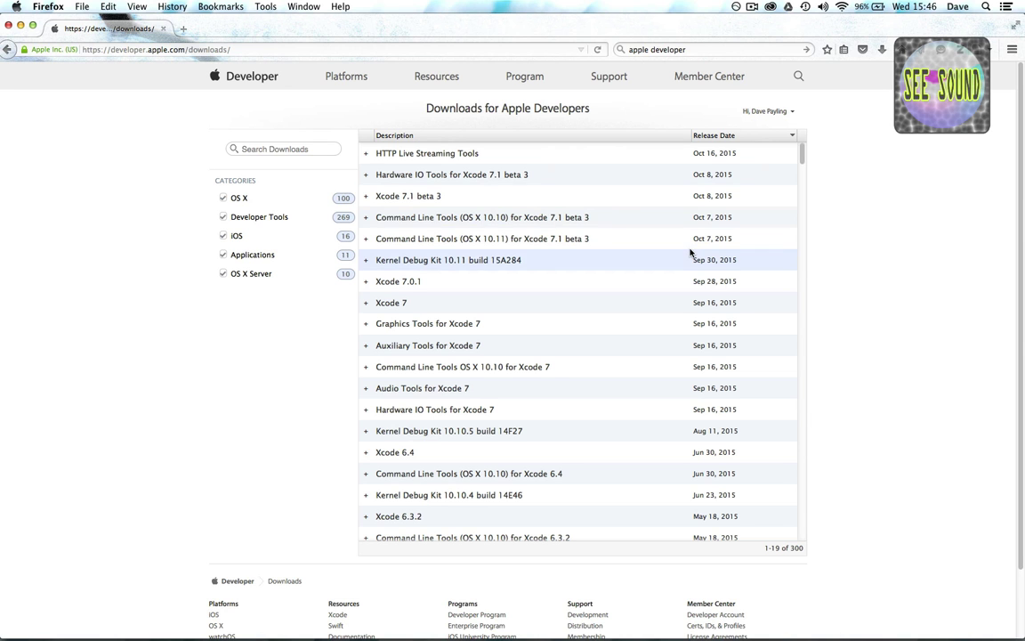
mouse_move(800, 150)
left_mouse_down()
mouse_move(802, 162)
mouse_move(801, 151)
left_mouse_up()
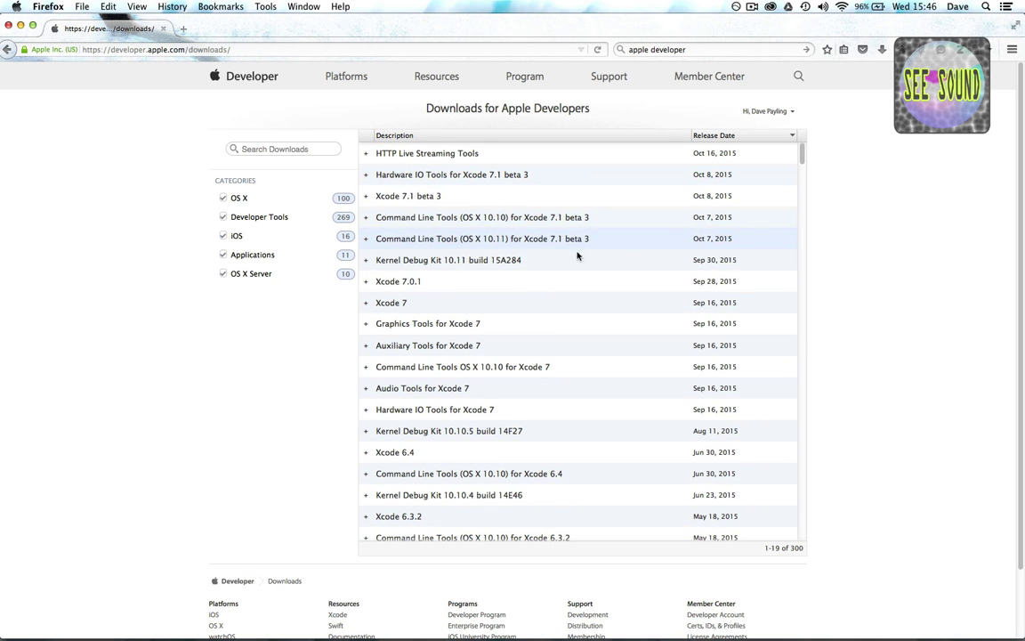
left_click(364, 326)
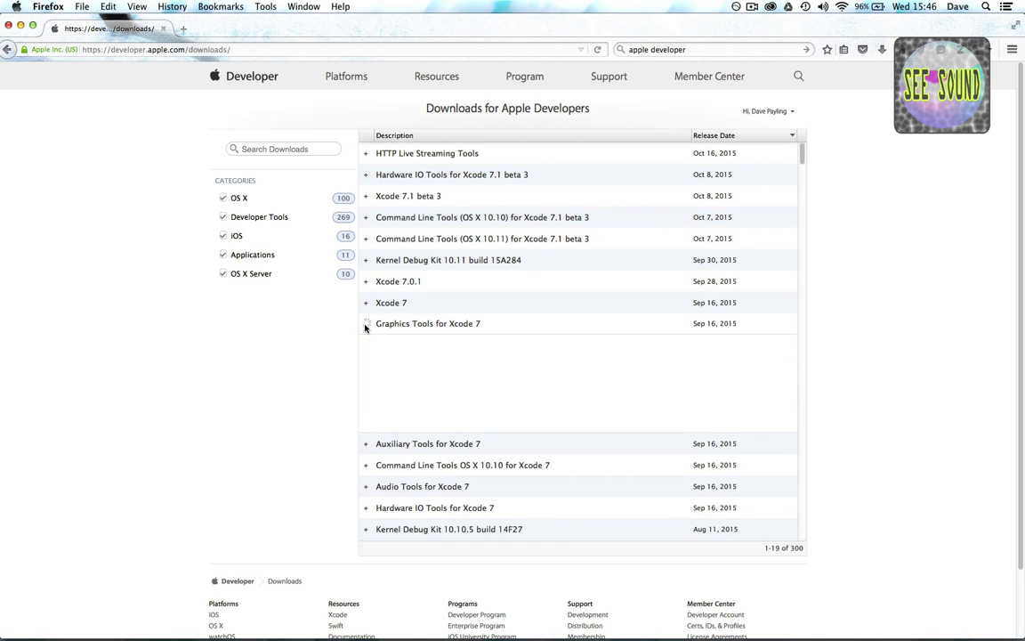
left_click_drag(804, 160, 804, 167)
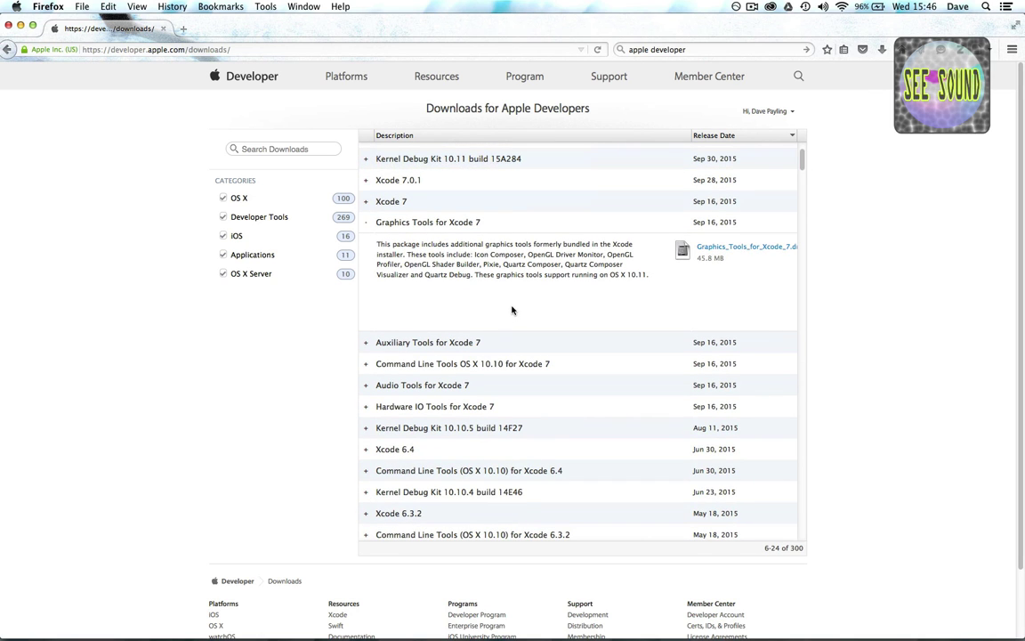
scroll(374, 356, "down", 1)
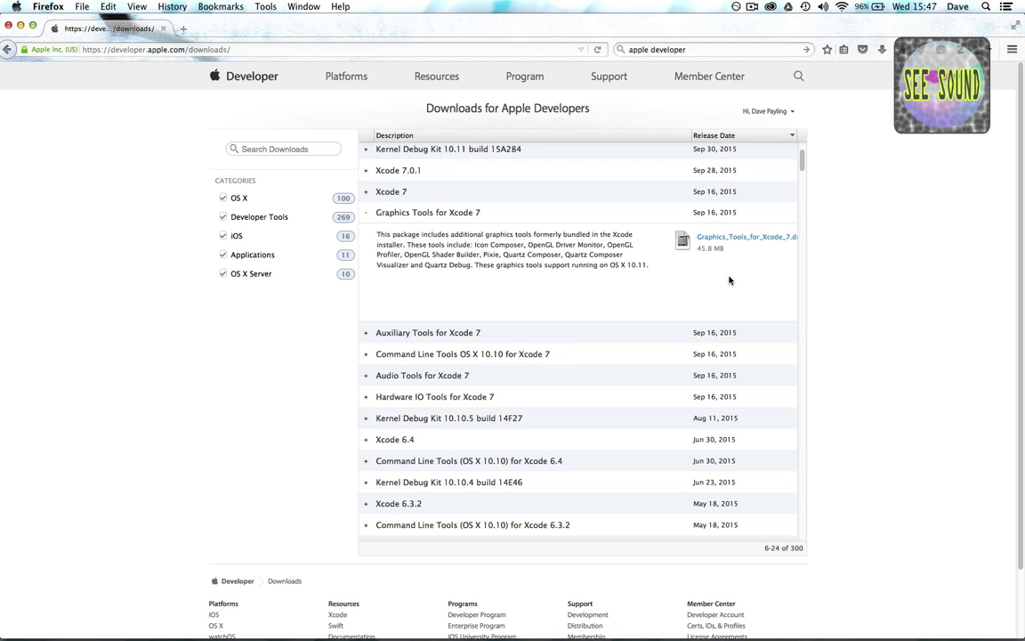
Collapse and re-expand the Xcode 7 entry, then scroll down to the April 2015 Xcode 6.3 entries.
left_click(367, 215)
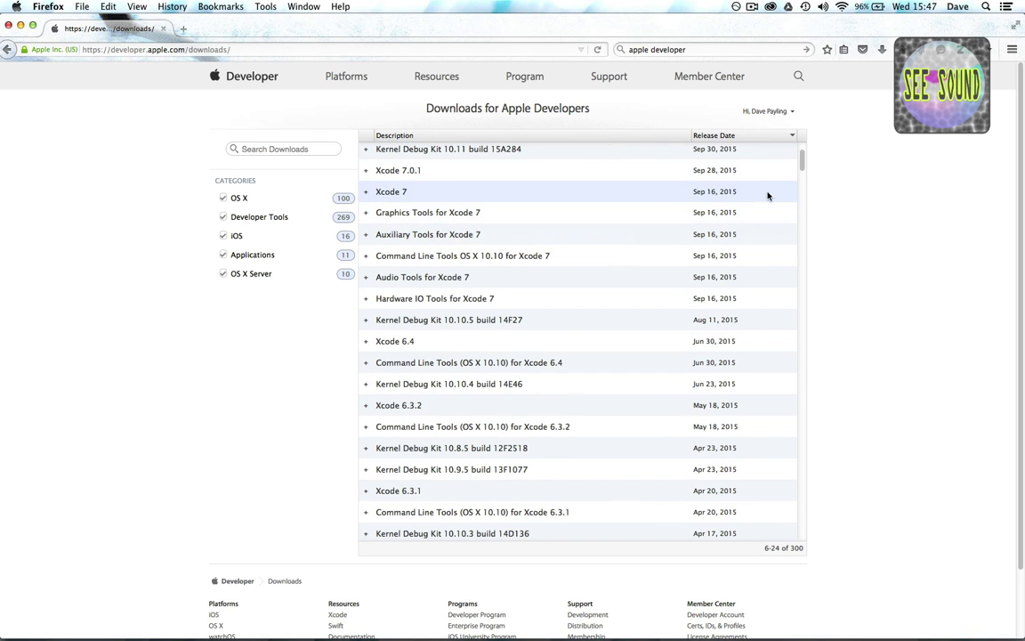
scroll(802, 163, "up", 3)
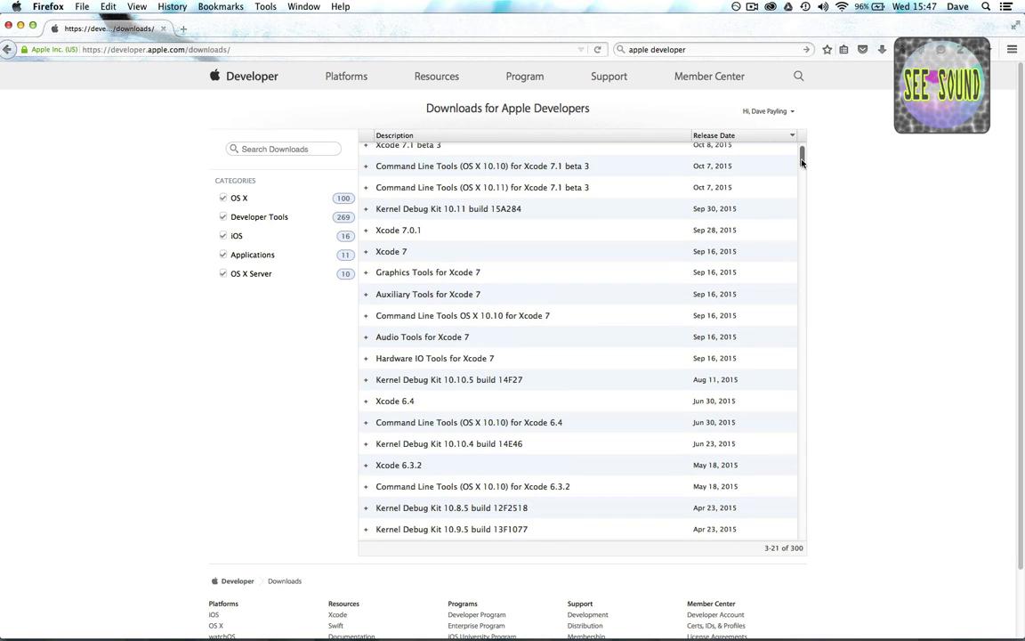
left_click(366, 274)
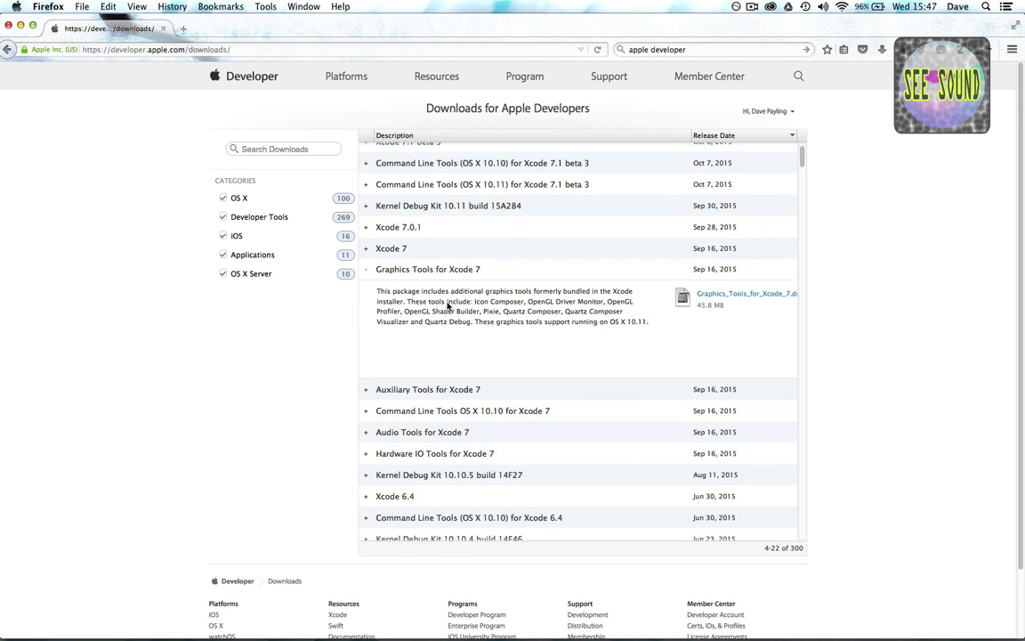
scroll(802, 161, "down", 1)
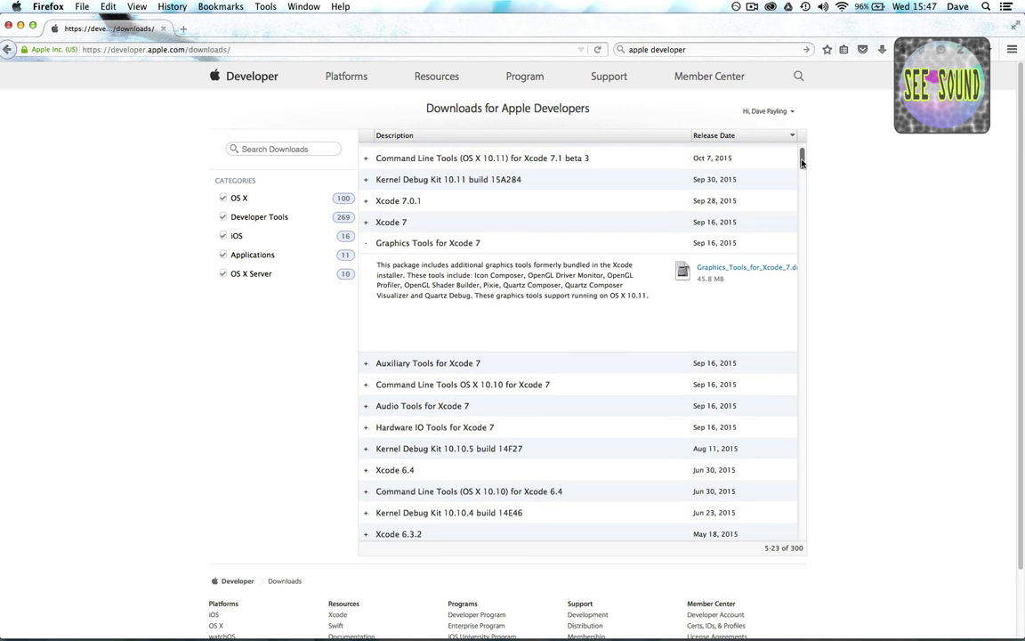
scroll(802, 160, "down", 1)
scroll(802, 160, "down", 7)
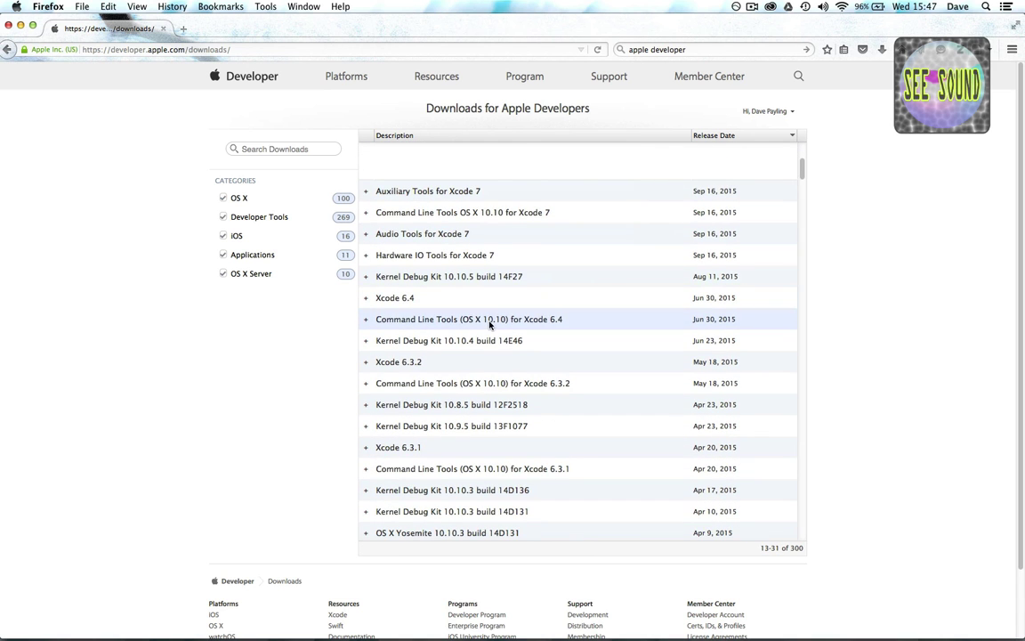
scroll(472, 318, "down", 2)
scroll(490, 324, "down", 5)
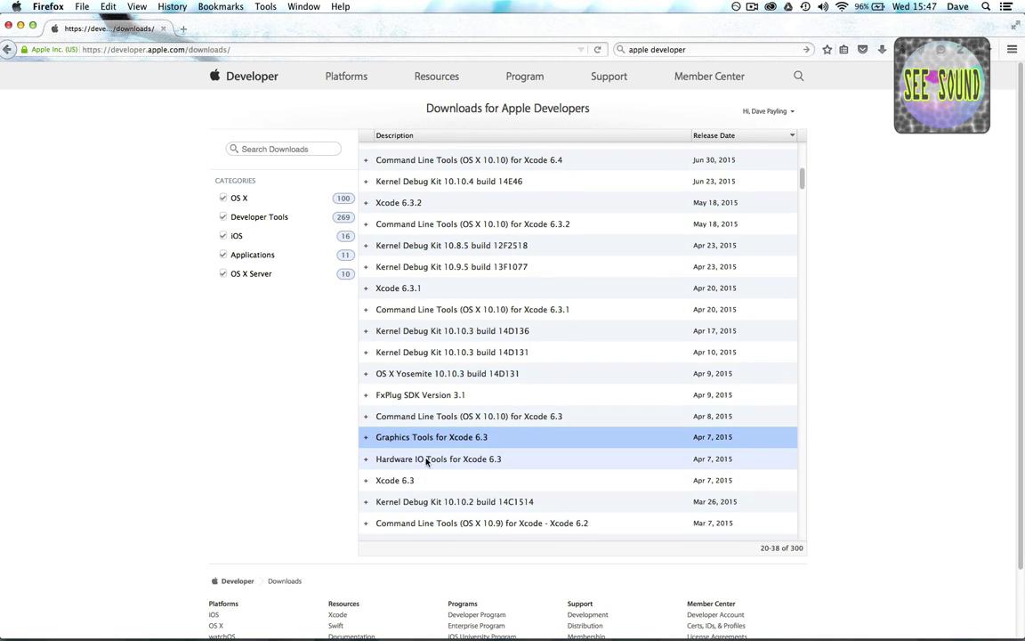
Expand Graphics Tools for Xcode 6.3 and scroll to the Late August 2014 entry's 45.5 MB .dmg link.
left_click(366, 440)
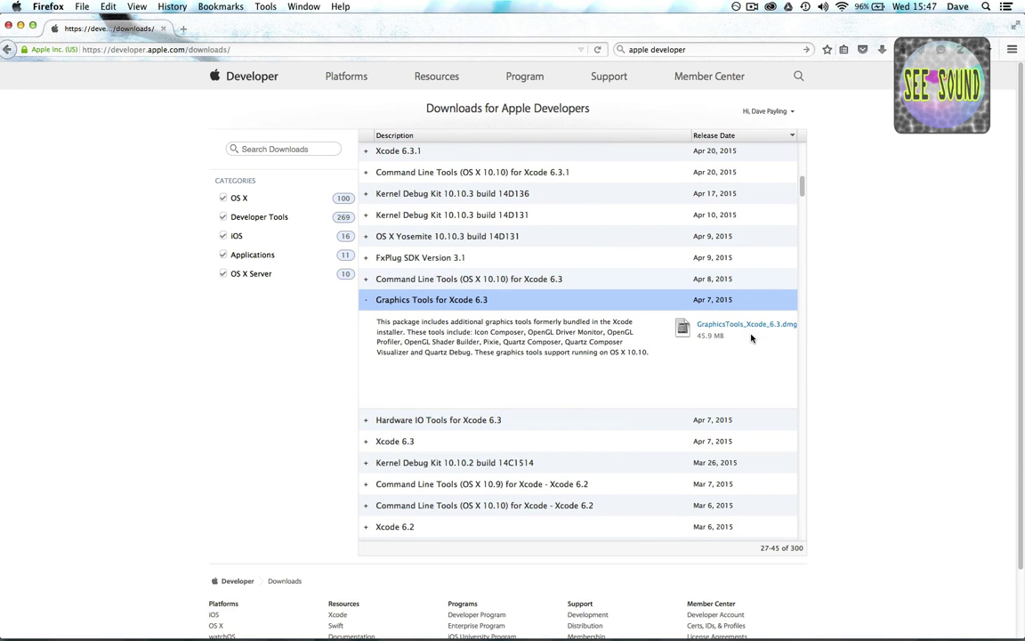
left_click_drag(802, 184, 802, 222)
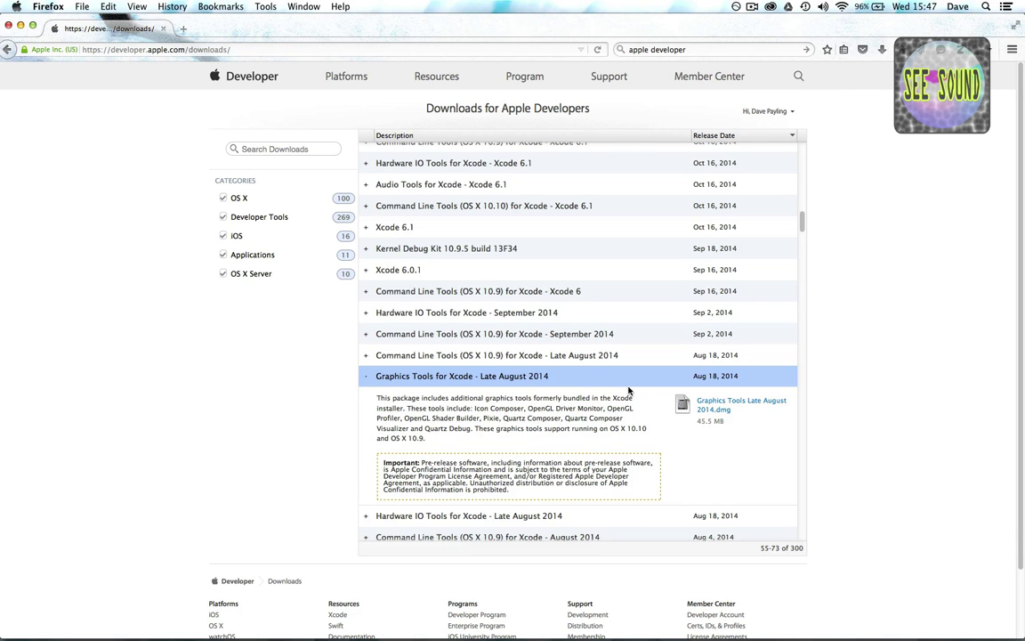
scroll(629, 390, "down", 3)
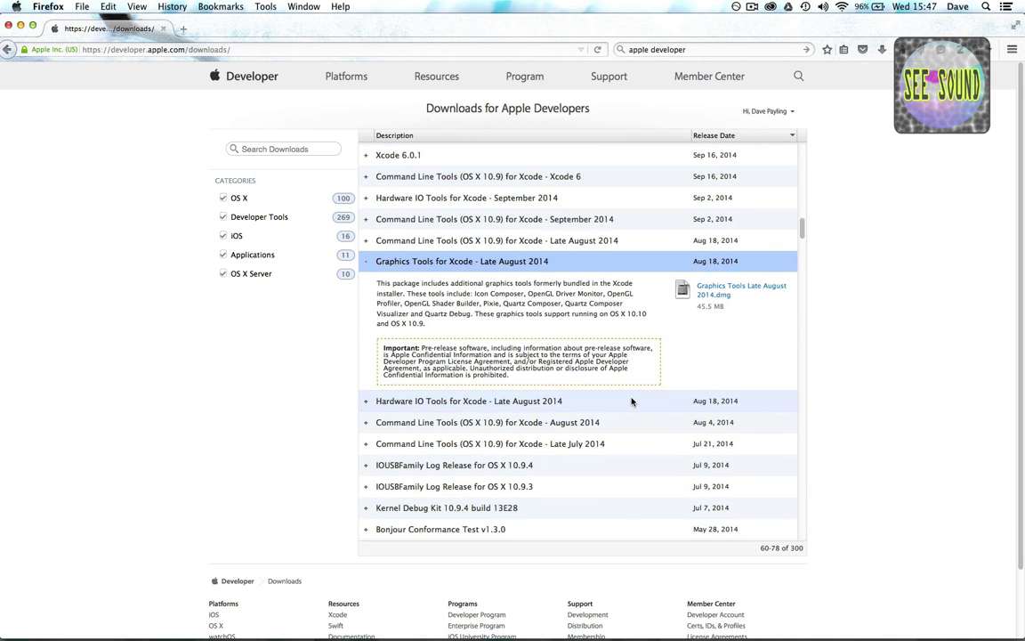
scroll(802, 234, "down", 1)
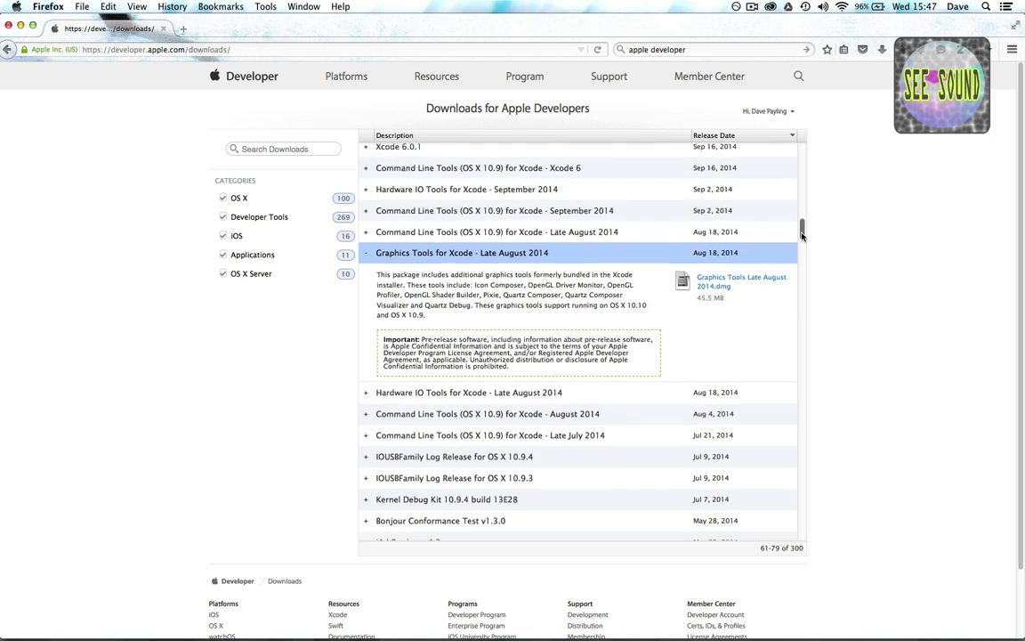
scroll(802, 234, "down", 2)
scroll(802, 235, "up", 3)
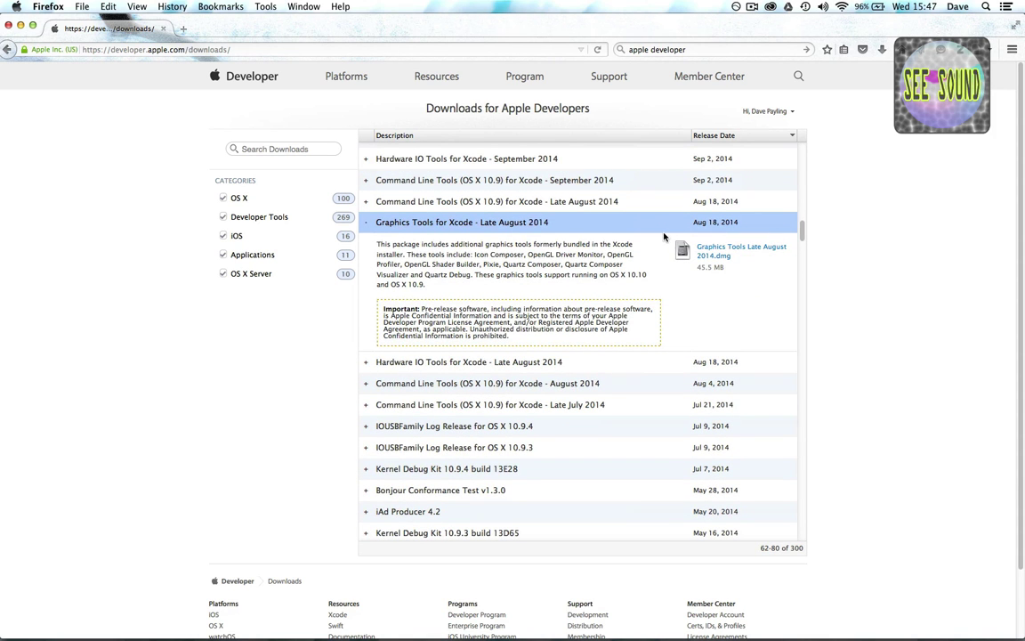
Open Get Info for Quartz Composer in the Finder Quartz folder and keep 'Open in 32-bit mode' checked.
key("ctrl+Up")
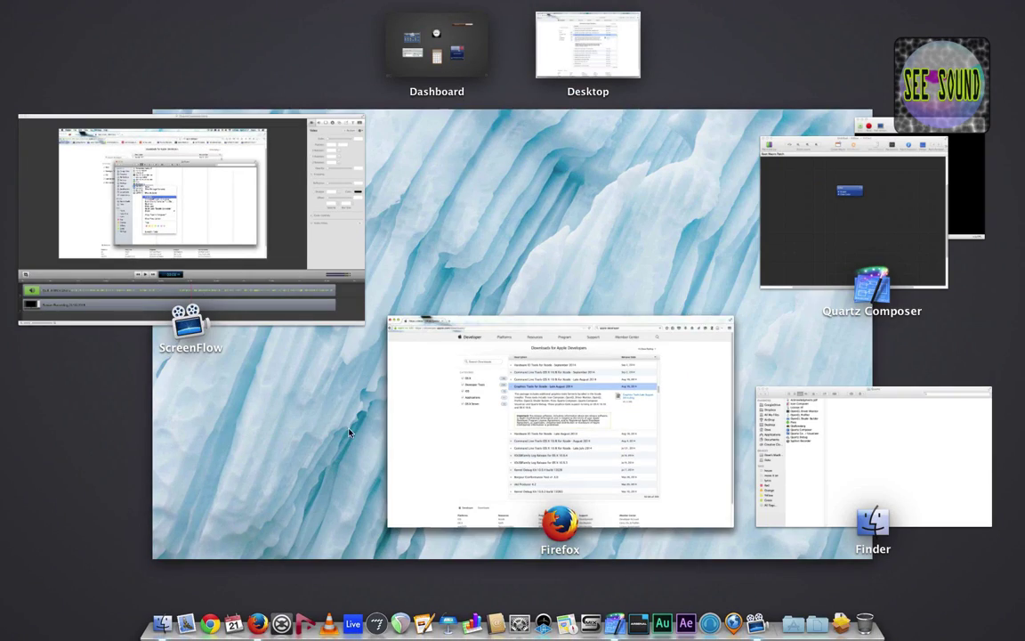
left_click(843, 463)
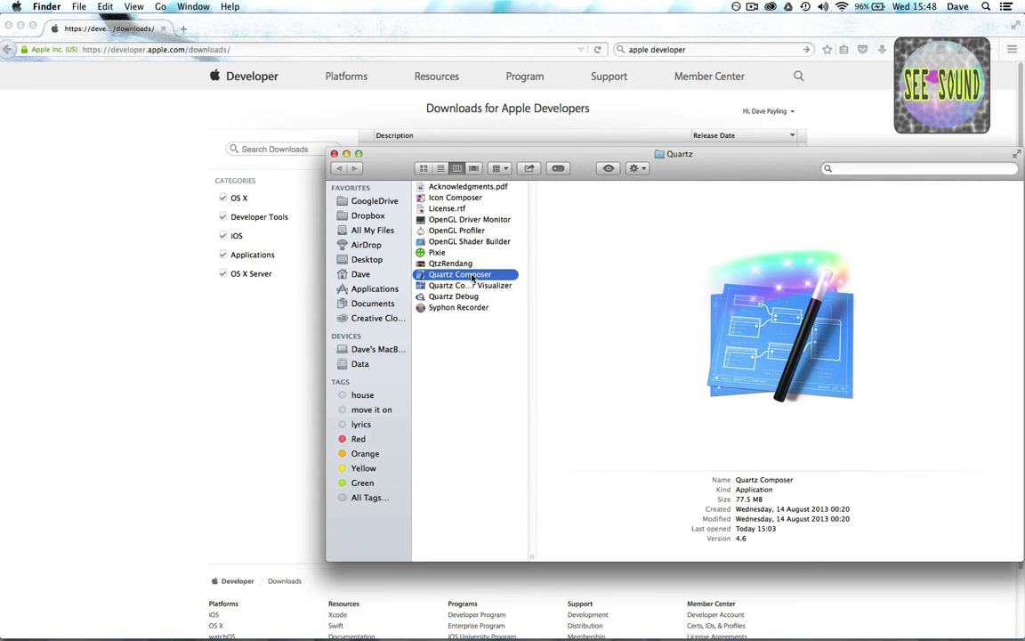
right_click(472, 279)
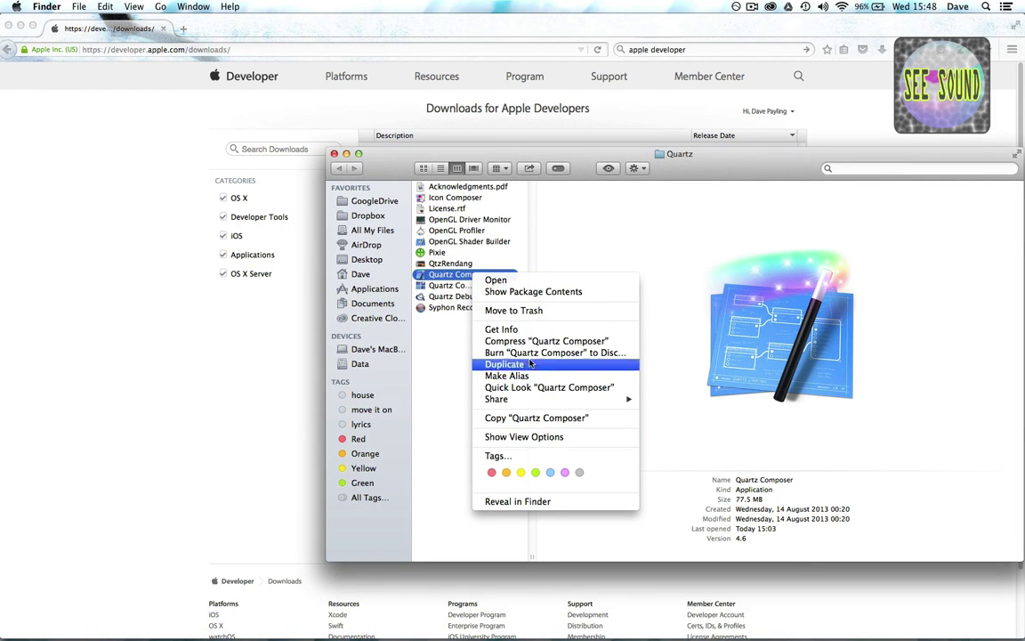
left_click(529, 330)
left_click_drag(84, 21, 182, 57)
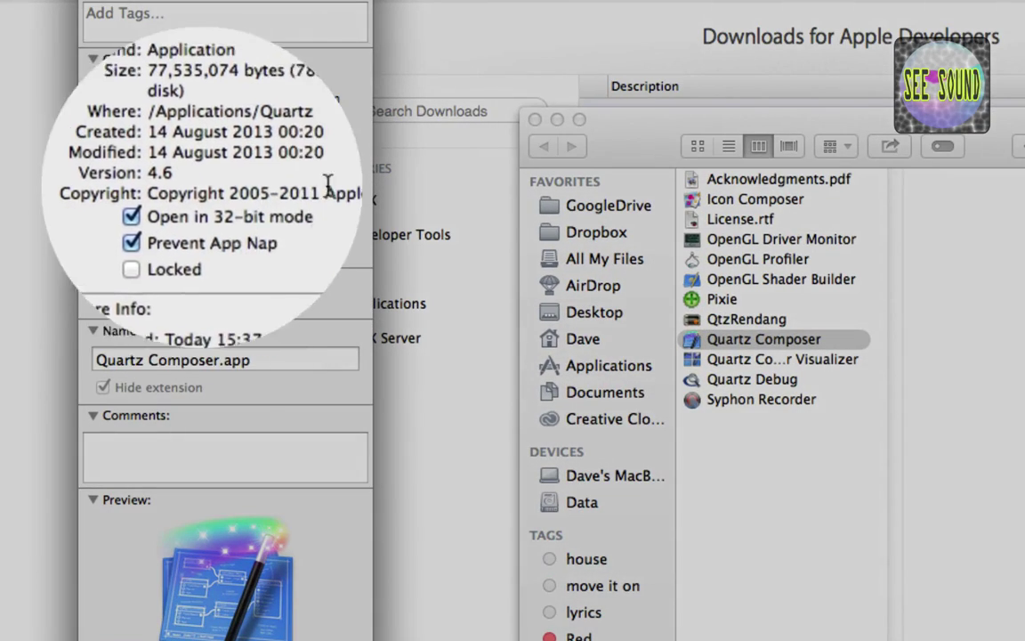
left_click(180, 211)
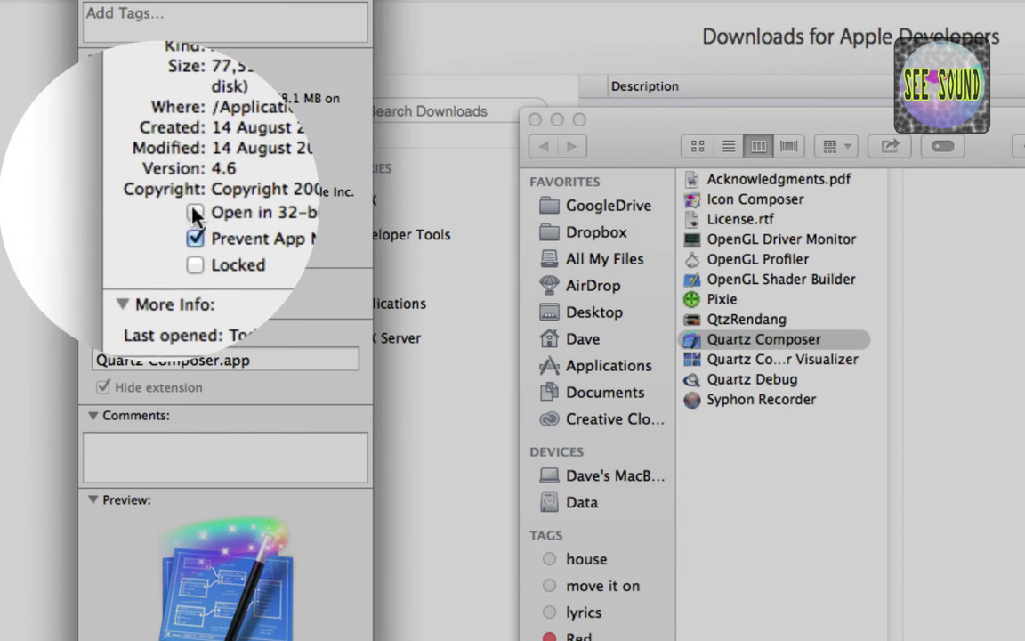
left_click(189, 211)
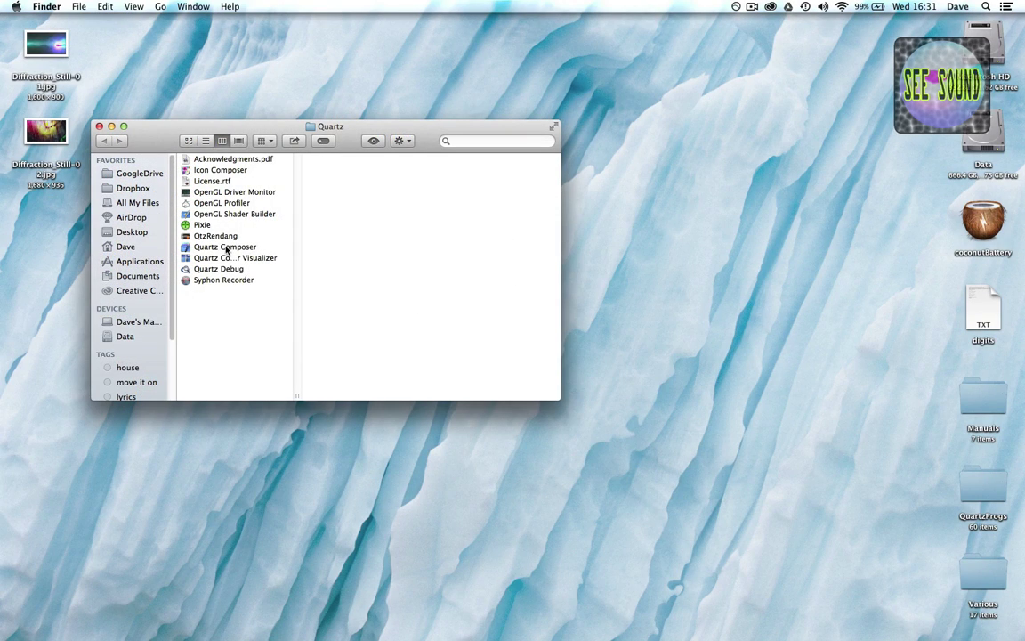
left_click(226, 248)
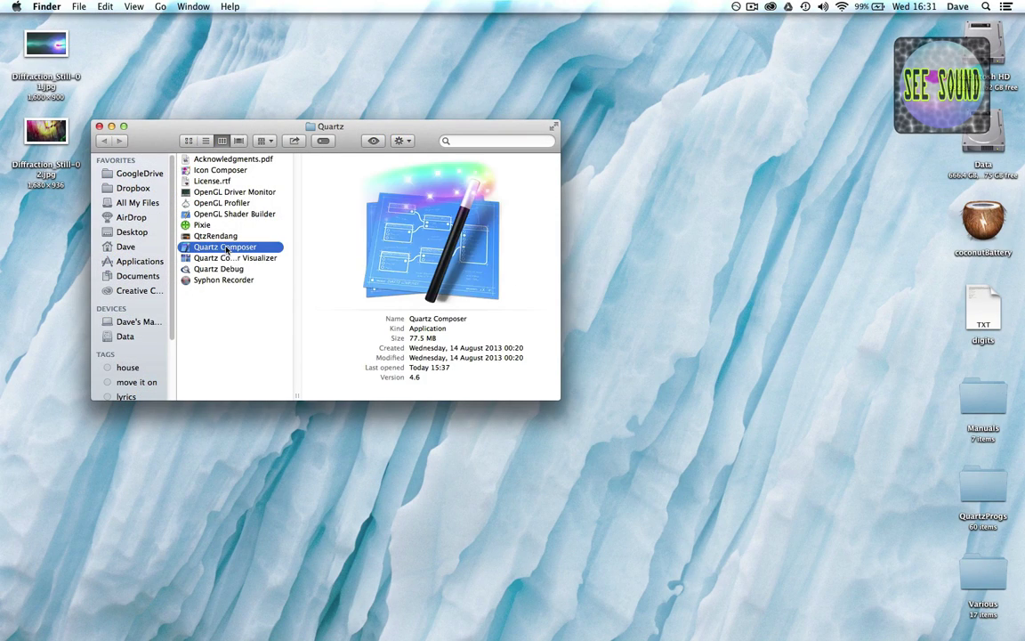
Launch Quartz Composer and create a new composition from the Basic Composition template.
double_click(219, 248)
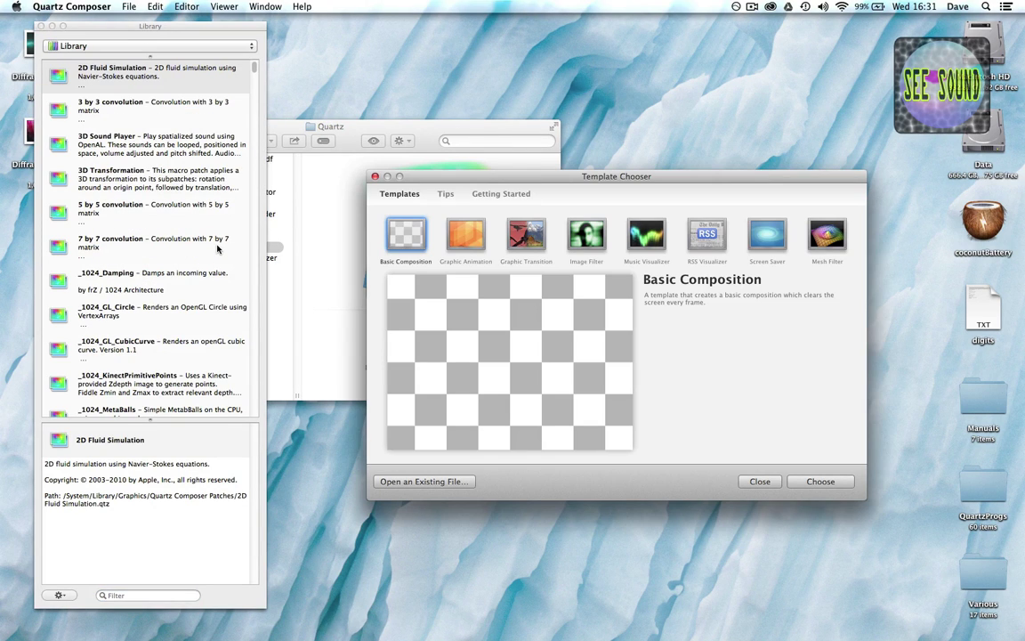
left_click_drag(470, 186, 428, 164)
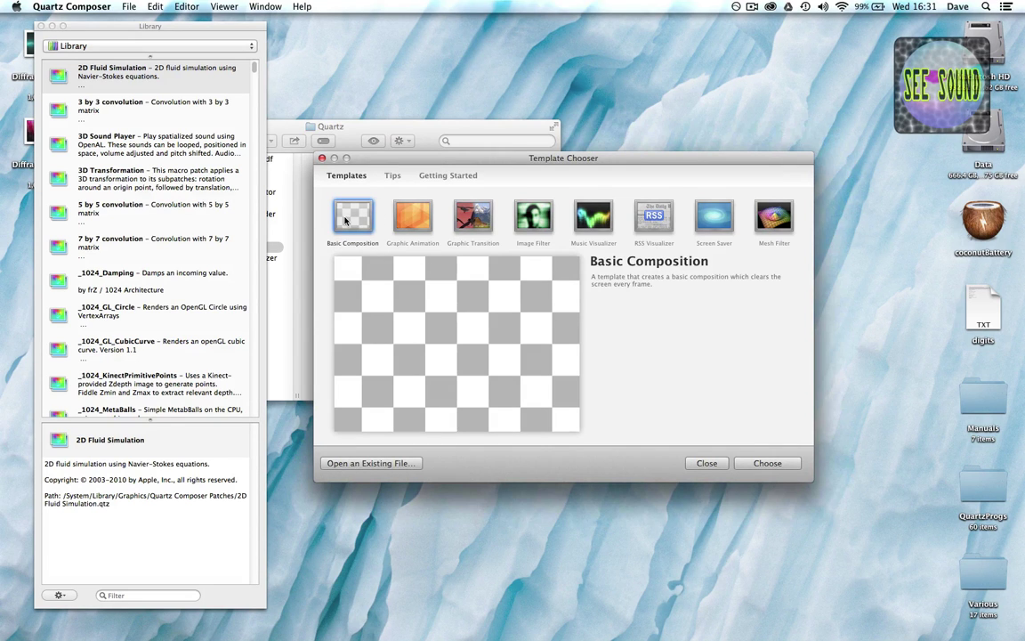
left_click(767, 463)
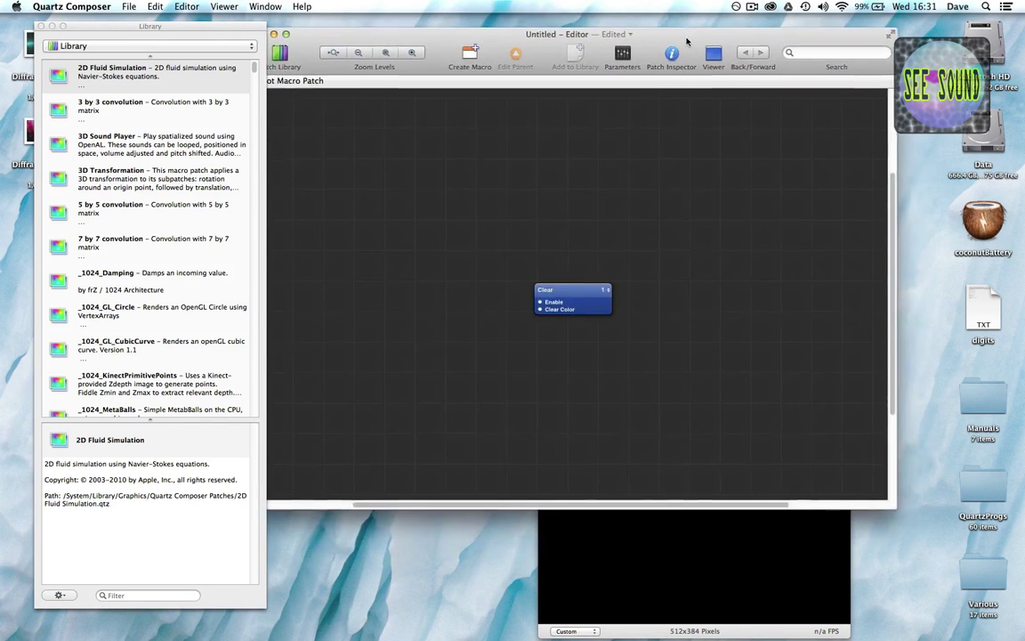
Rearrange the Viewer and editor windows and close the patch library.
left_click(670, 509)
left_click_drag(637, 363, 748, 339)
left_click_drag(182, 30, 179, 27)
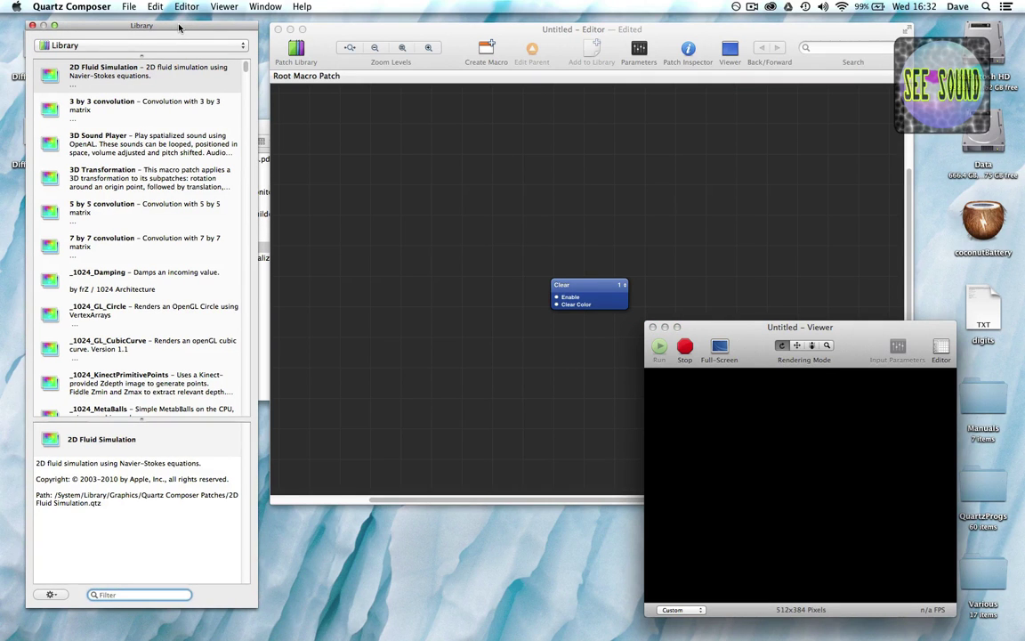
left_click(273, 46)
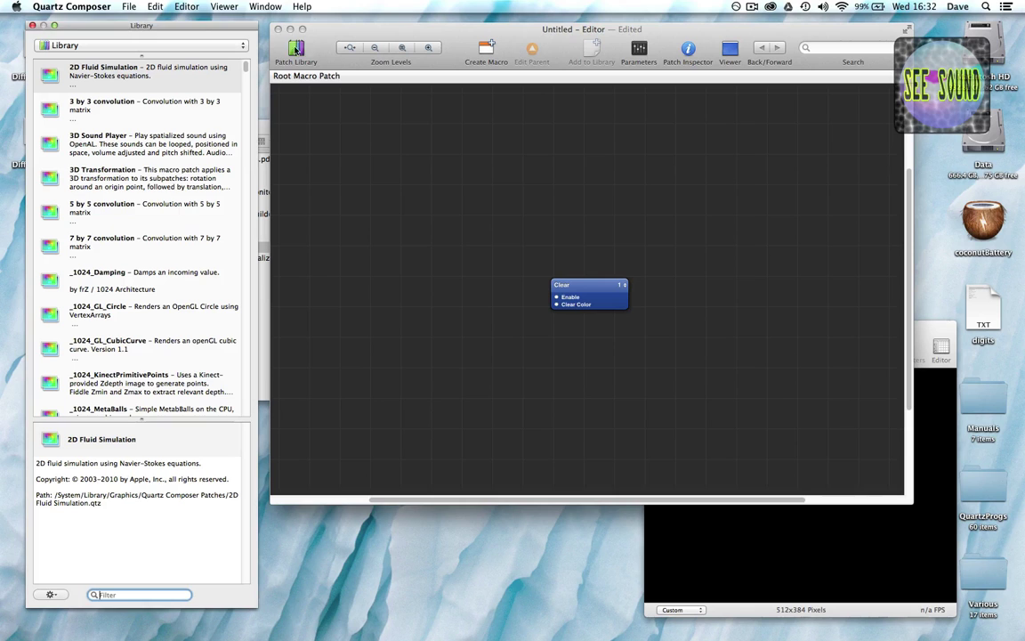
left_click(32, 25)
left_click(917, 343)
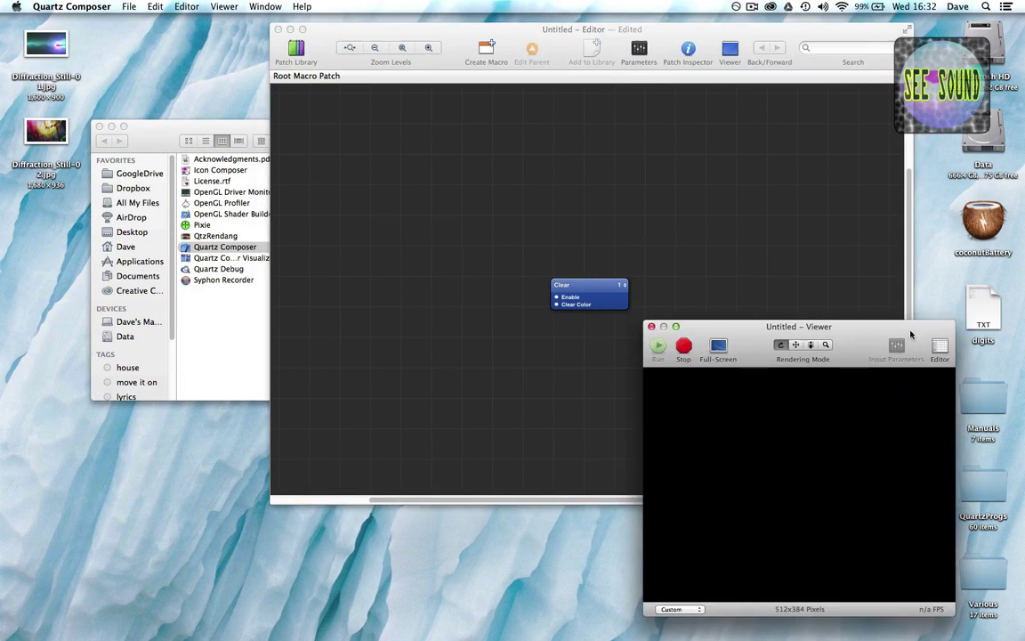
left_click(665, 330)
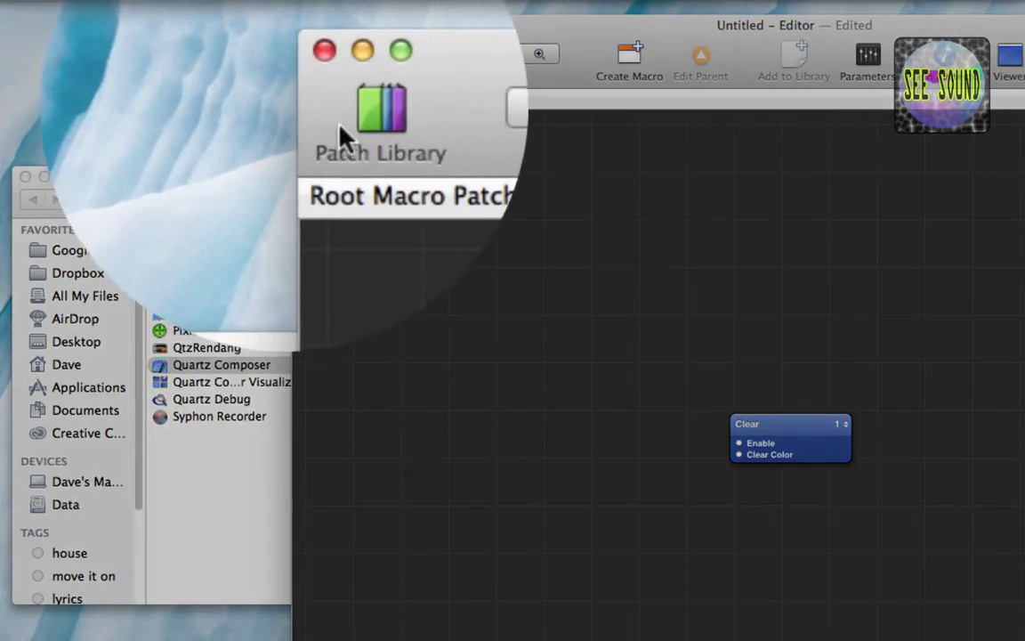
Reopen the patch library and the Viewer, placing the Viewer at the upper right.
left_click(326, 58)
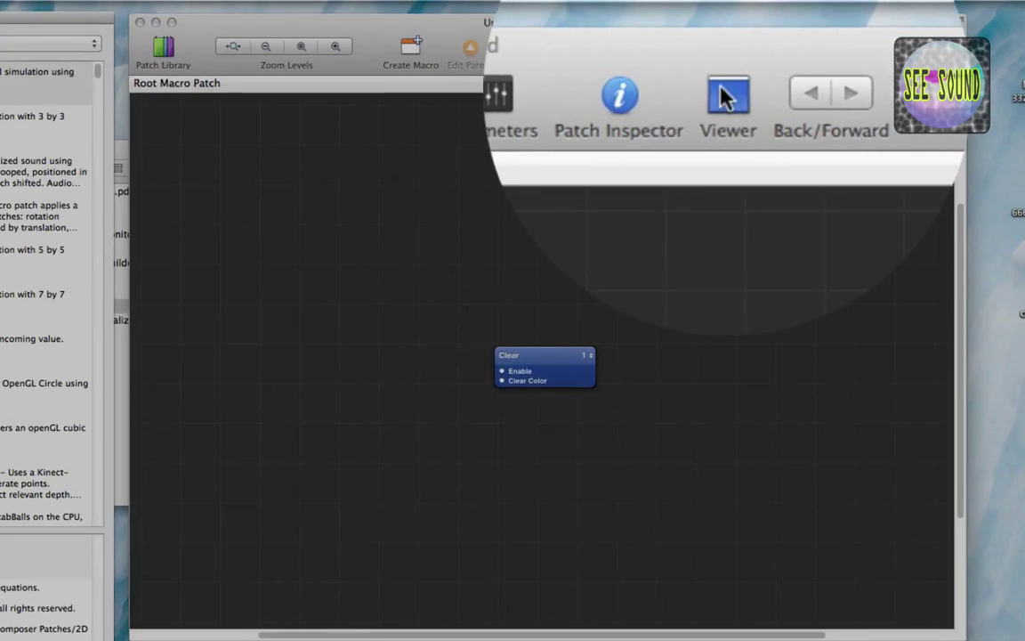
left_click(730, 49)
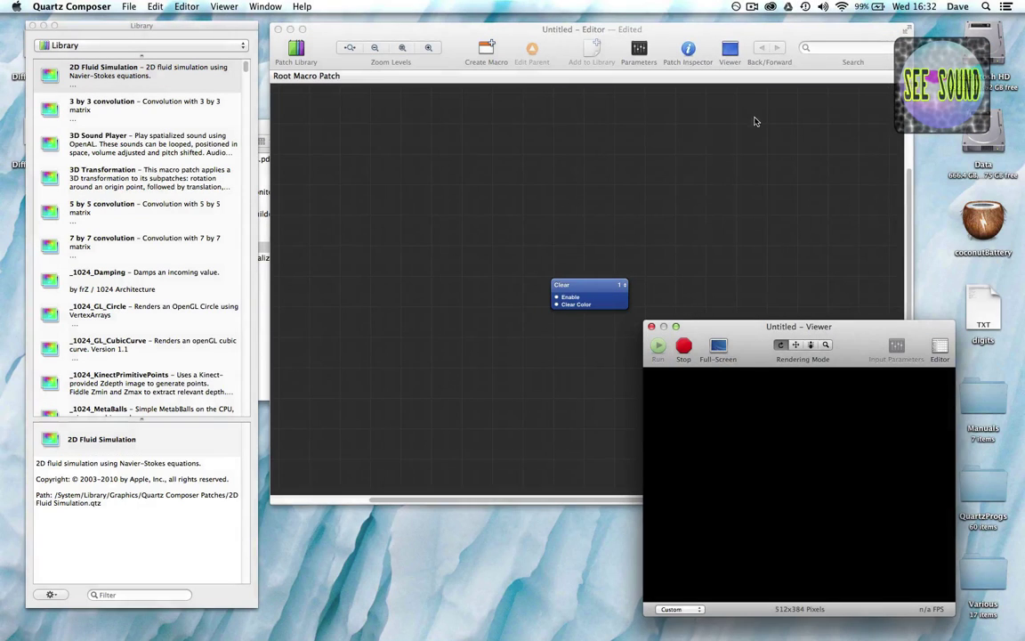
left_click_drag(760, 326, 796, 303)
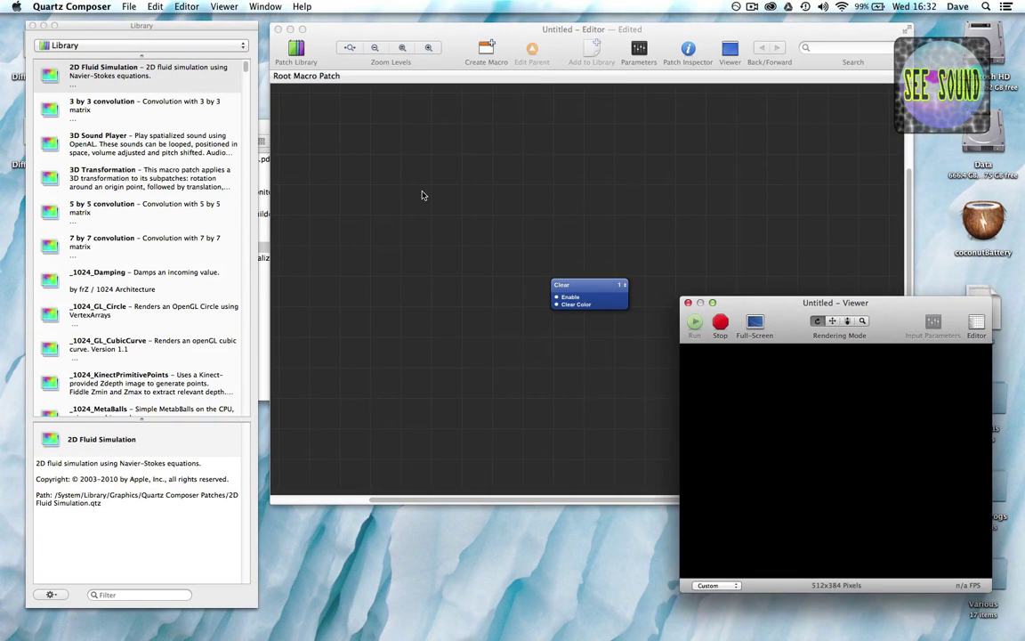
left_click_drag(150, 25, 143, 25)
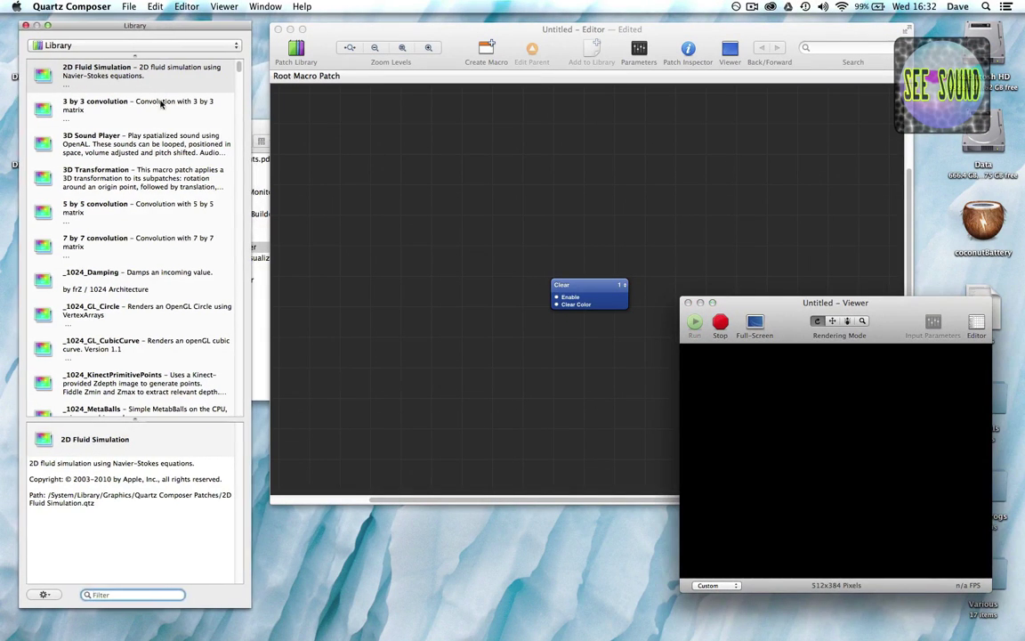
Drag 2D Fluid Simulation onto the canvas, delete it, then re-add it from the library.
mouse_move(161, 103)
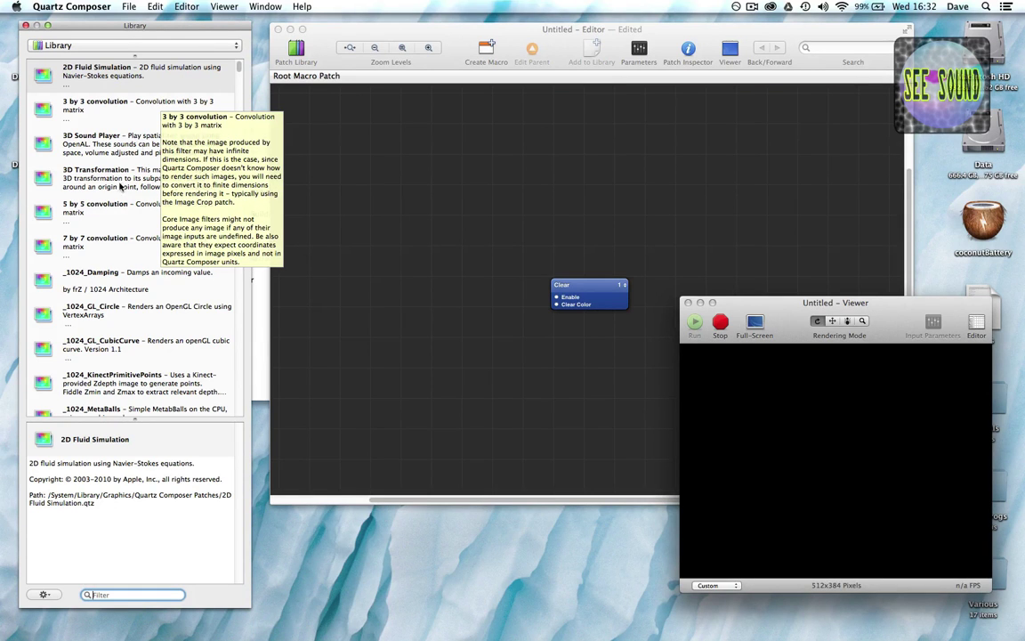
mouse_move(116, 215)
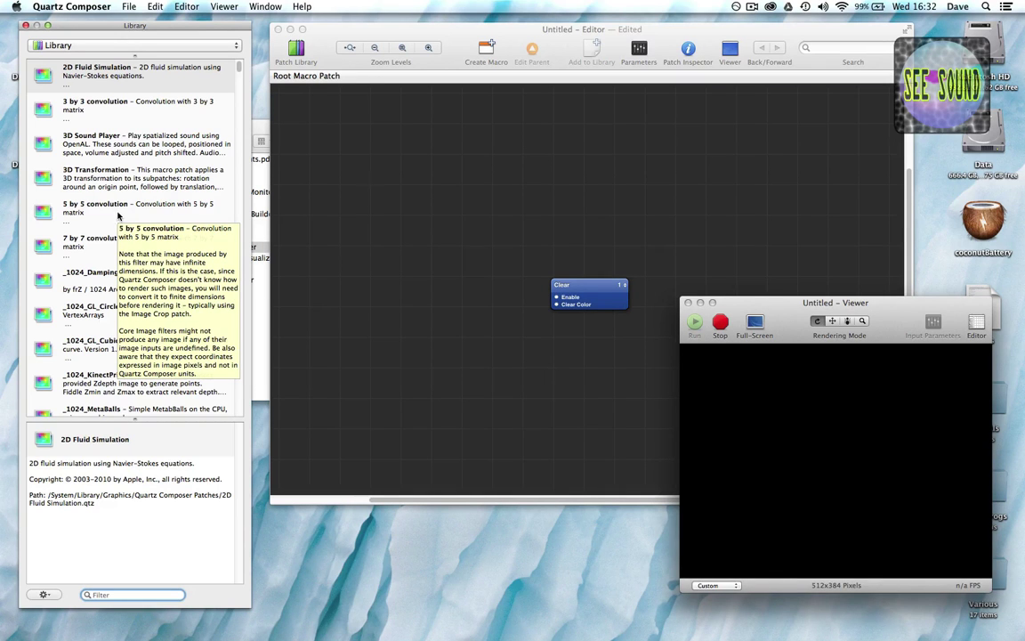
left_click_drag(98, 71, 472, 332)
left_click(421, 167)
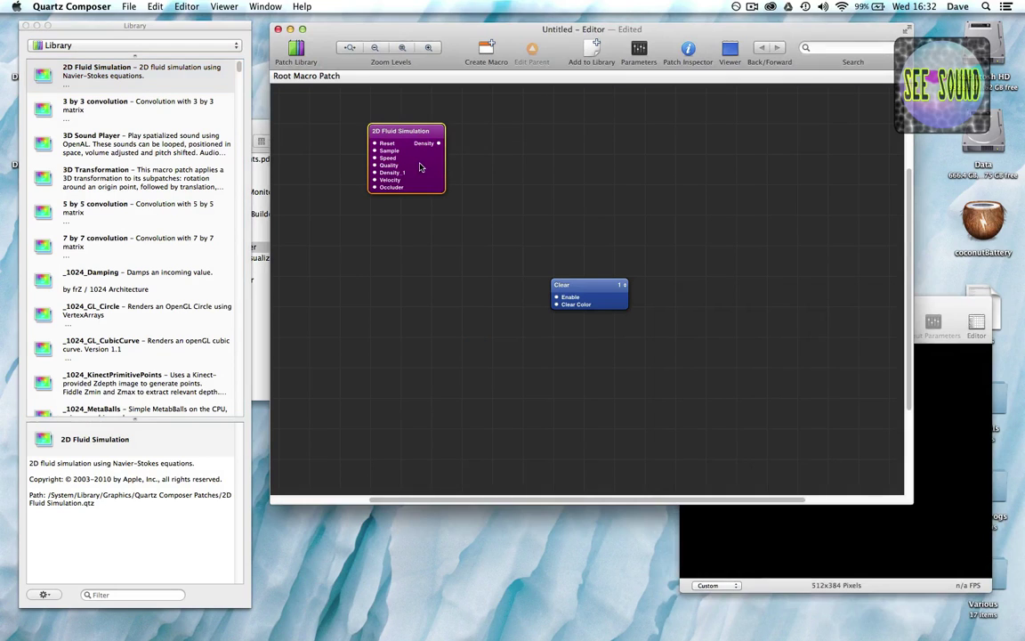
key("Delete")
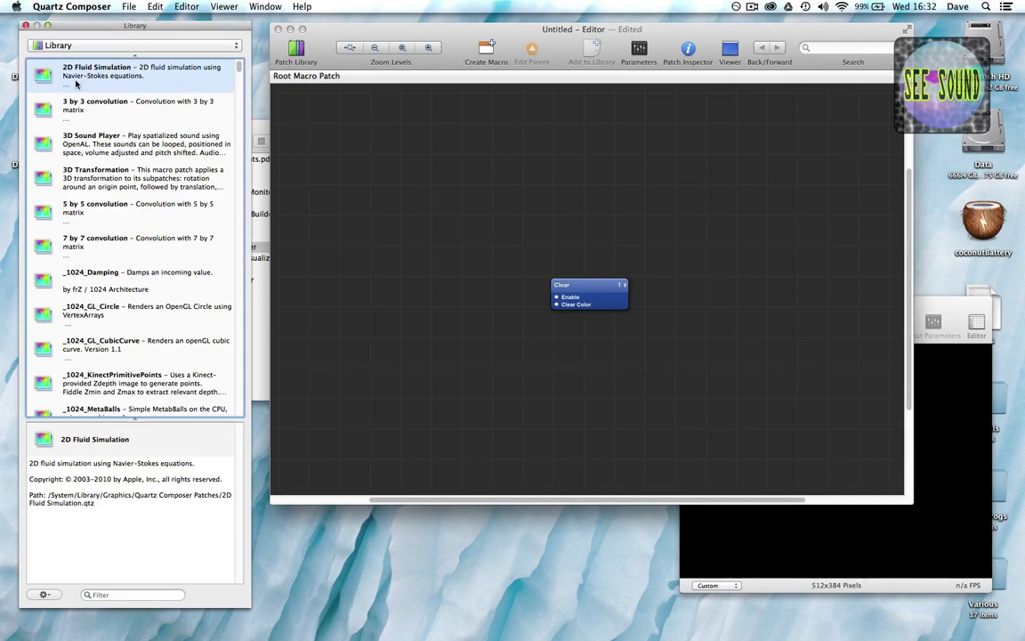
double_click(72, 75)
Delete the 2D Fluid Simulation patch via Edit > Delete and reposition the editor and Viewer windows.
left_click_drag(558, 295, 474, 255)
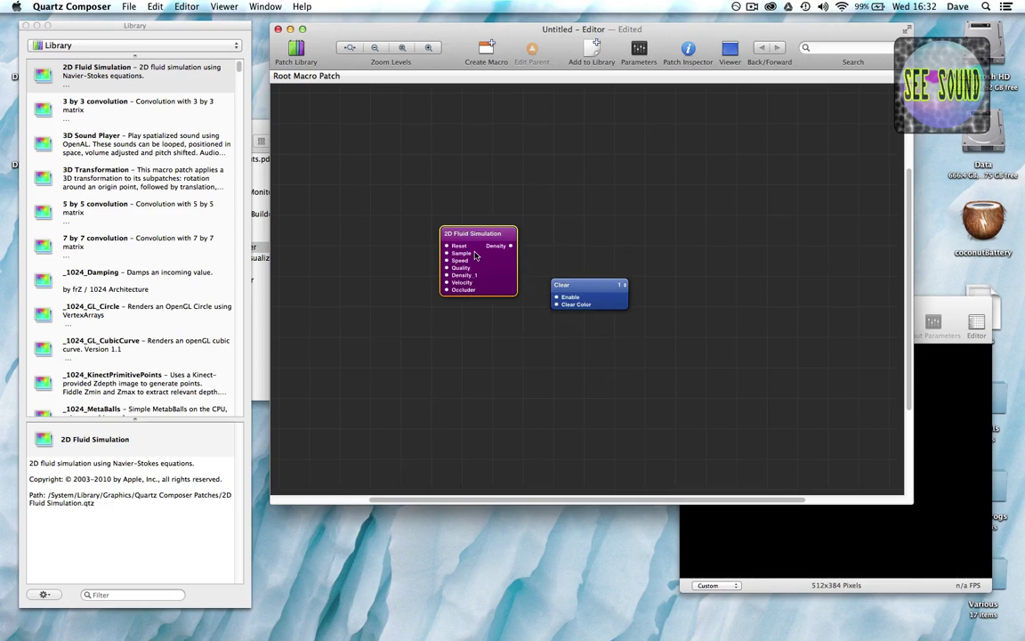
left_click(151, 8)
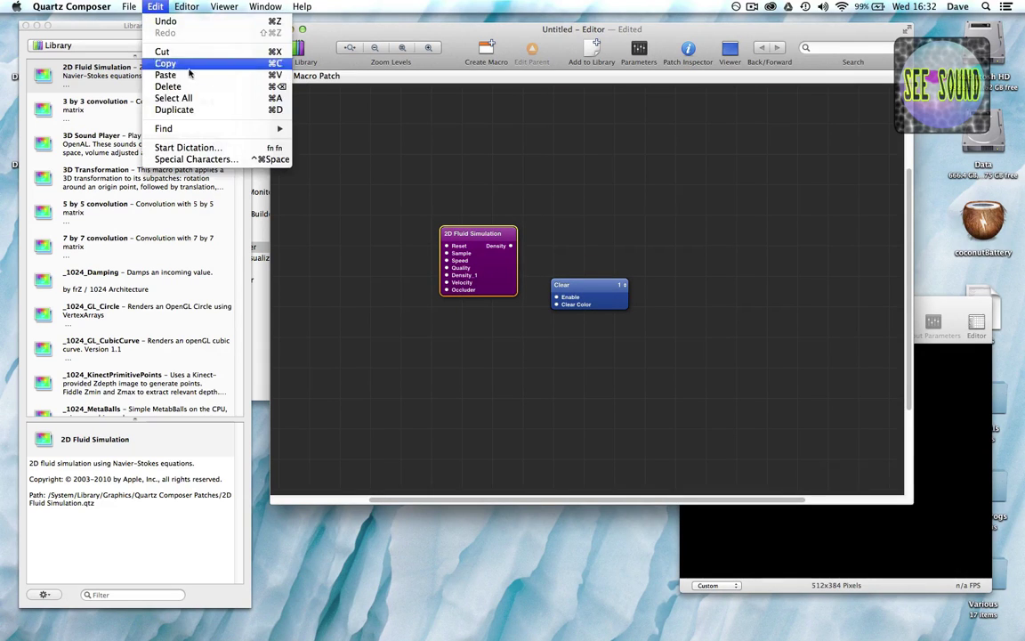
left_click(186, 89)
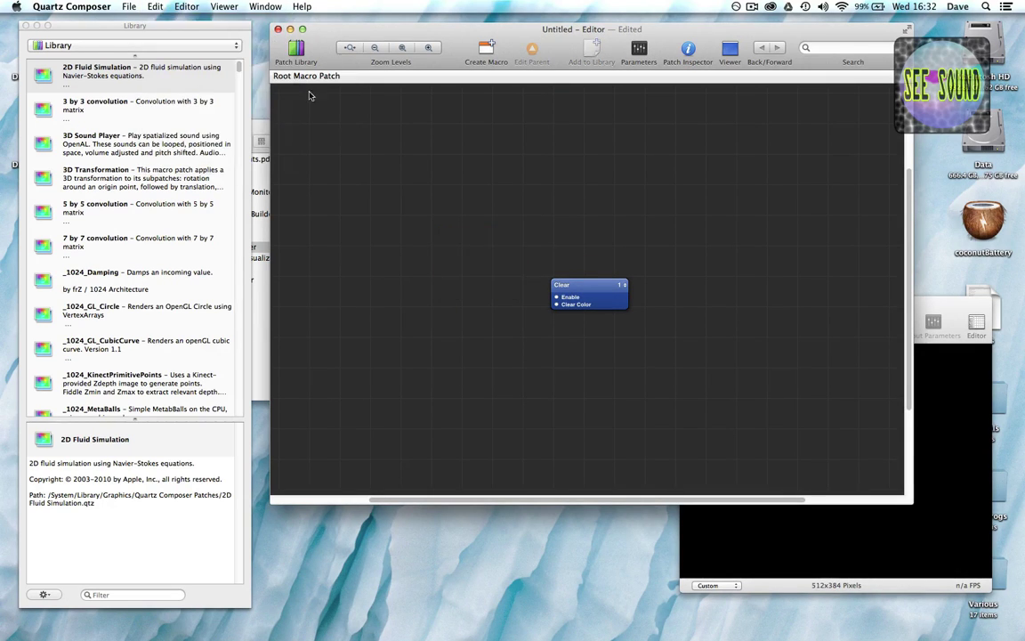
left_click_drag(366, 33, 358, 32)
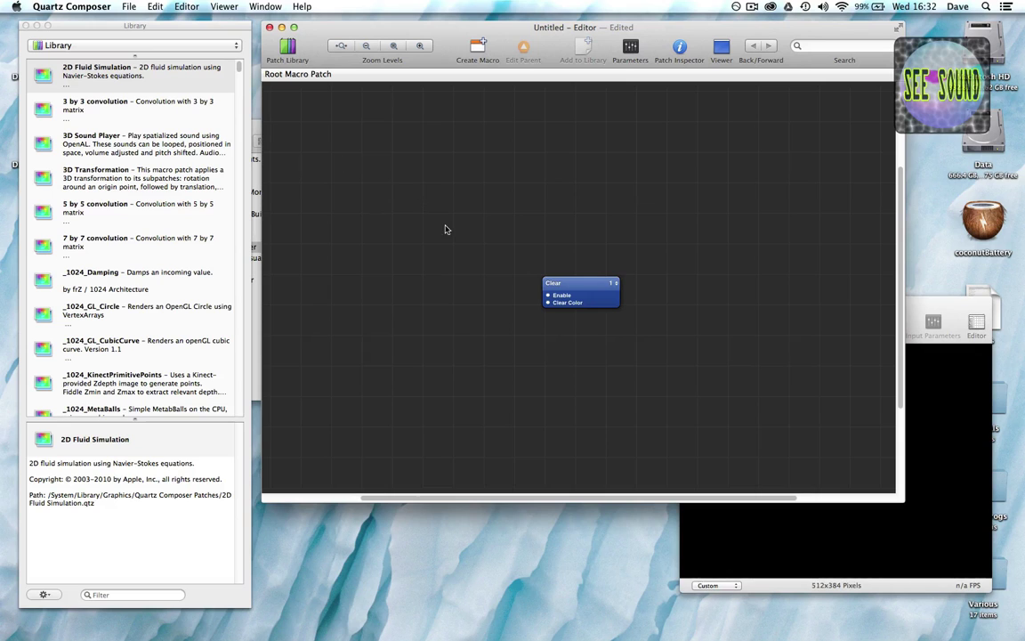
left_click_drag(934, 304, 921, 303)
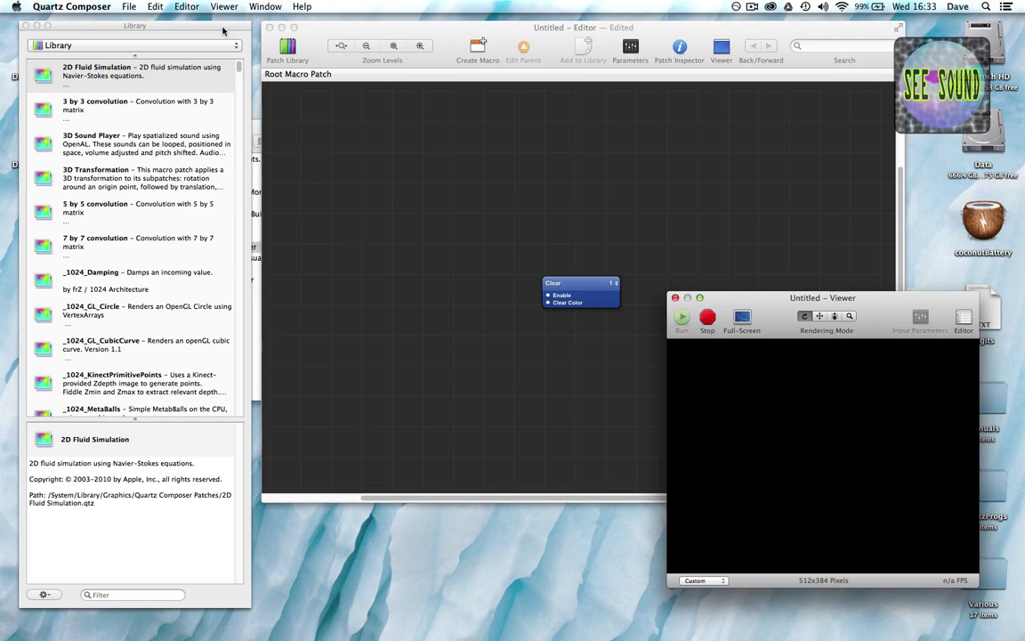
left_click(184, 33)
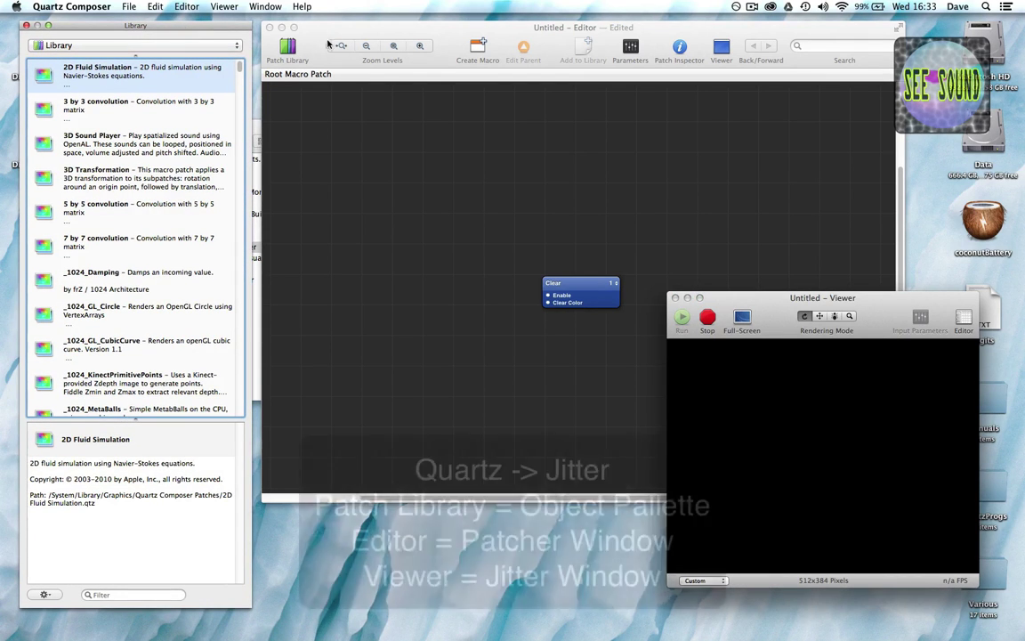
left_click_drag(343, 30, 340, 34)
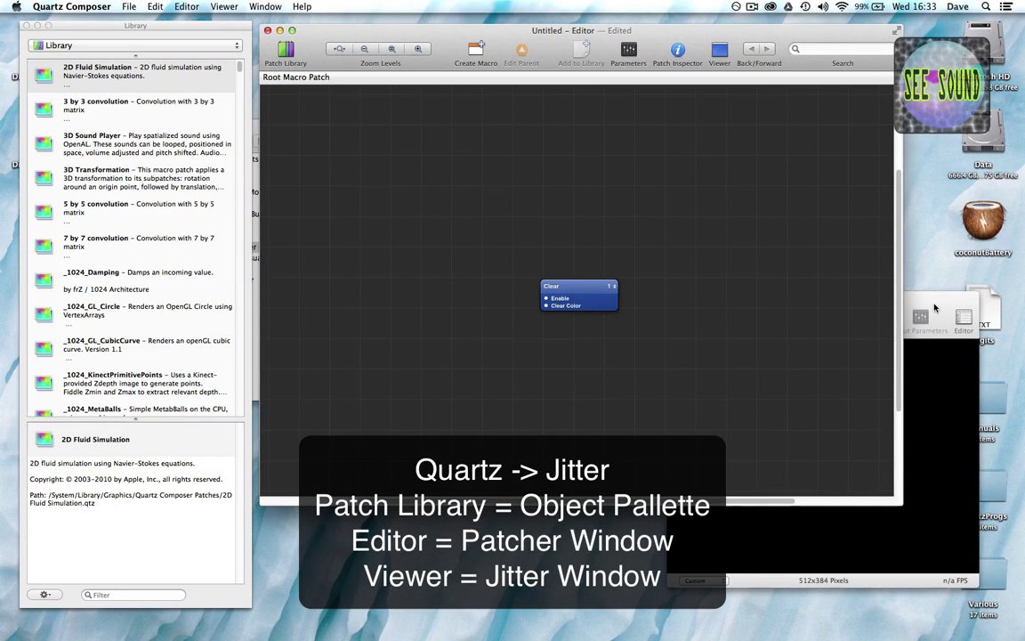
left_click_drag(935, 308, 927, 301)
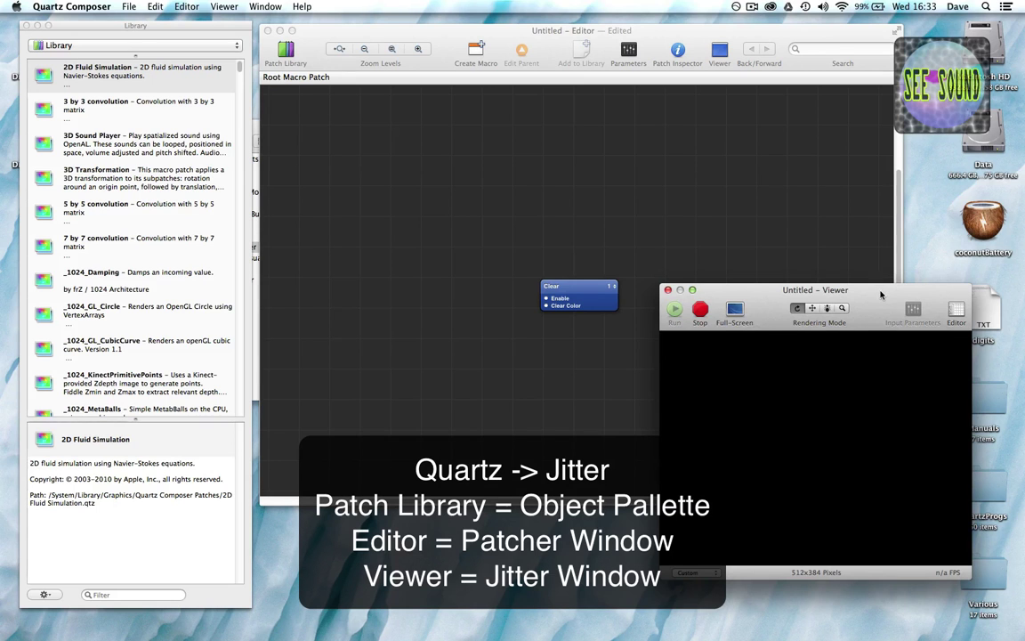
left_click_drag(881, 294, 885, 307)
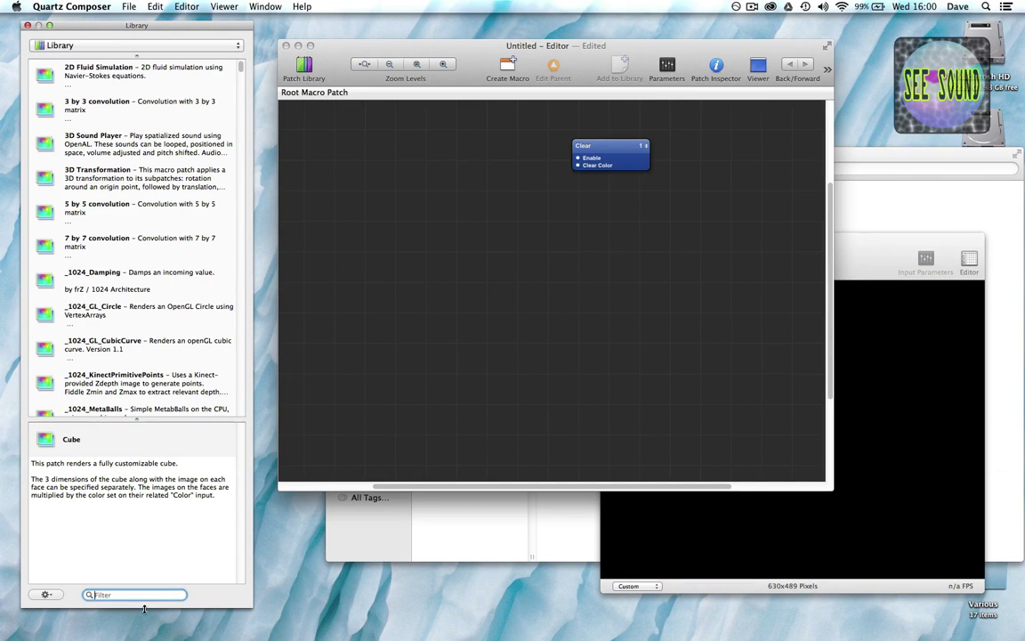
Filter the library for 'cube', drag the Cube patch onto the canvas and shift it right.
scroll(153, 240, "down", 2)
scroll(147, 257, "up", 2)
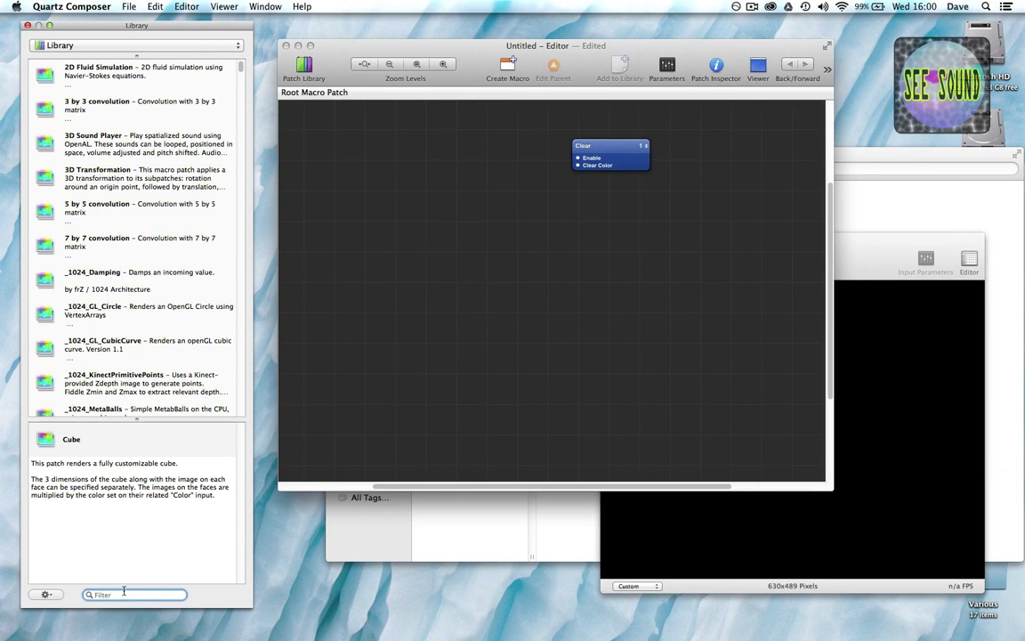
type("cube")
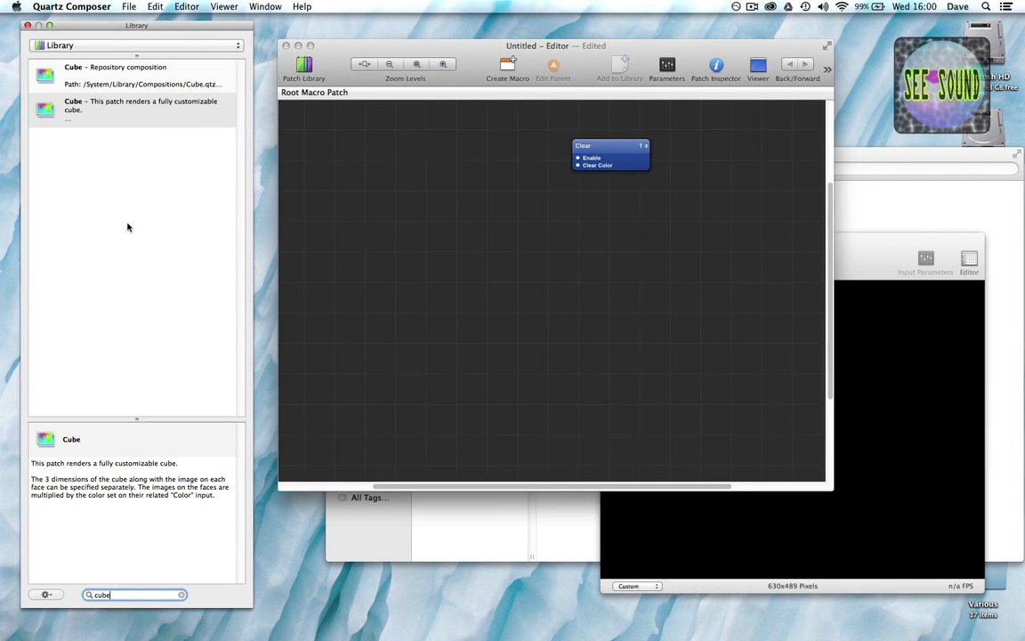
left_click(50, 76)
left_click(43, 105)
left_click_drag(43, 105, 540, 288)
left_click_drag(905, 240, 918, 253)
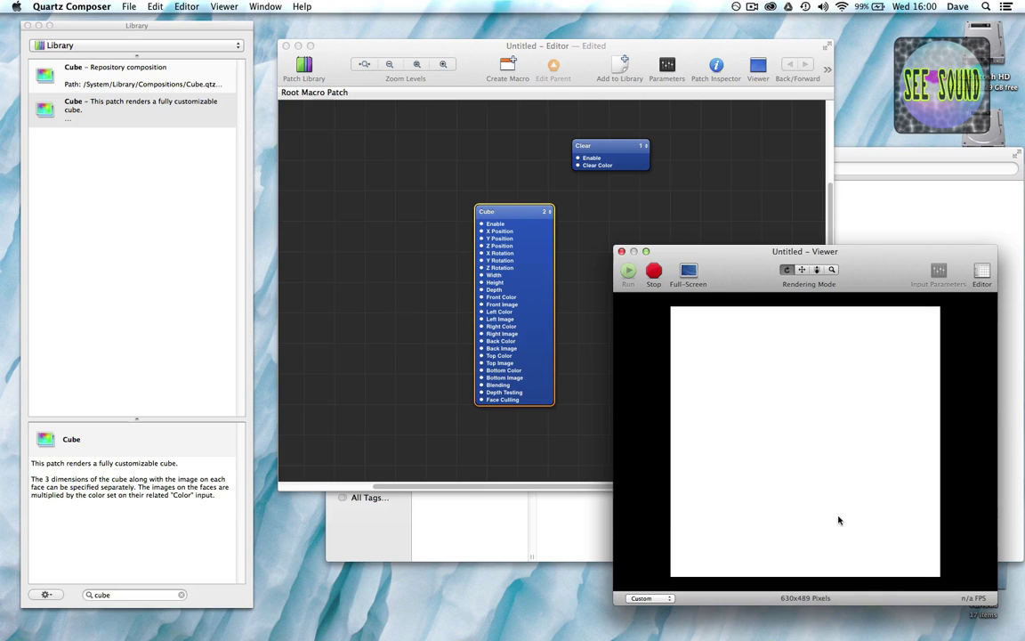
left_click(612, 259)
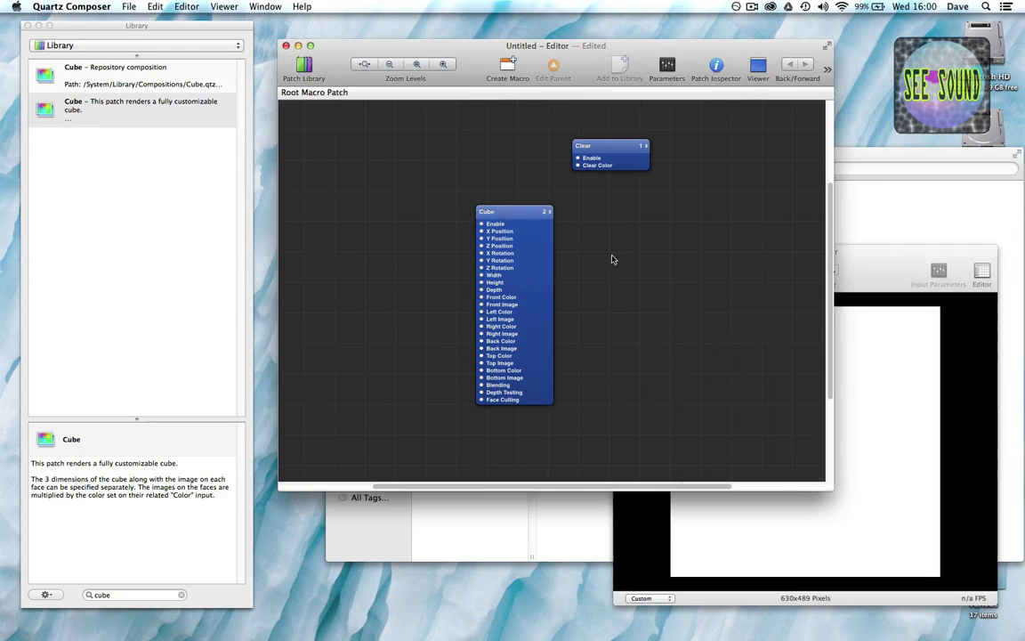
left_click_drag(520, 276, 598, 283)
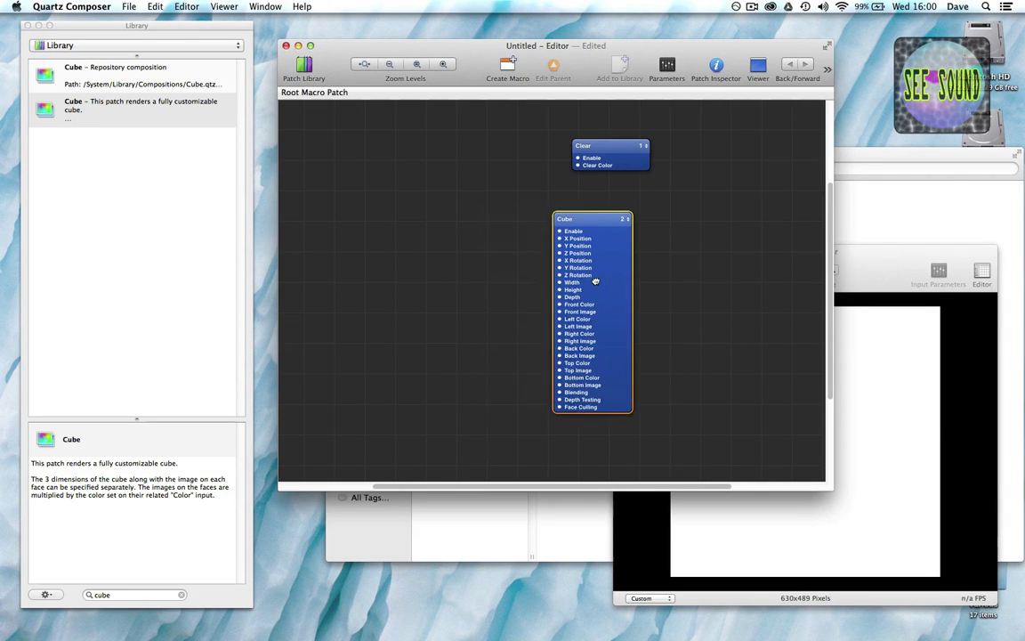
Add a Wave Generator (LFO) found with 'lfo' and wire its Result to Cube's X and Y Rotation.
left_click(132, 595)
type("l")
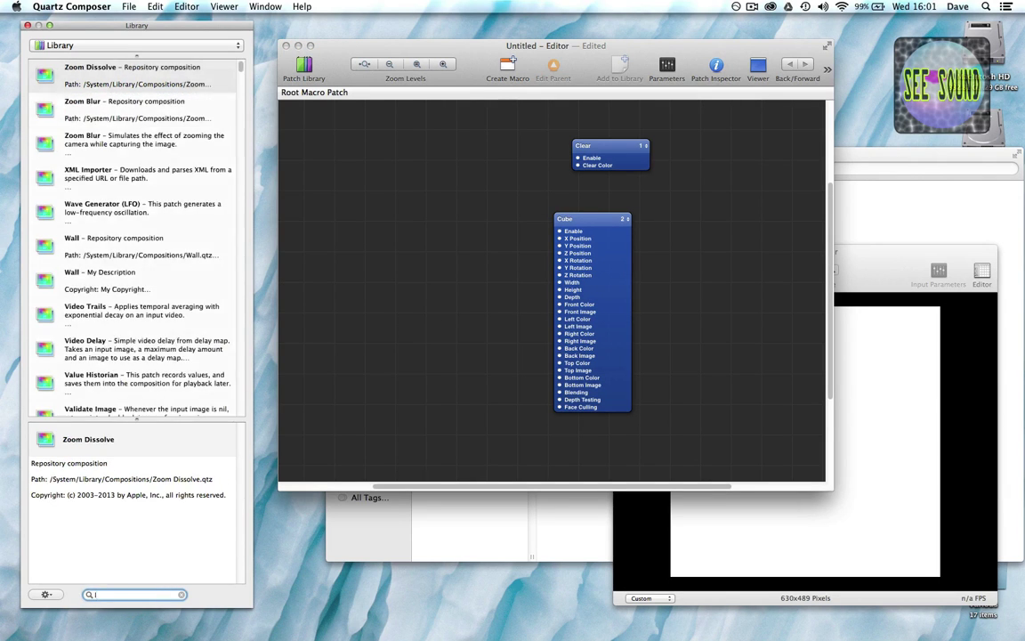
type("fo")
left_click_drag(53, 73, 559, 261)
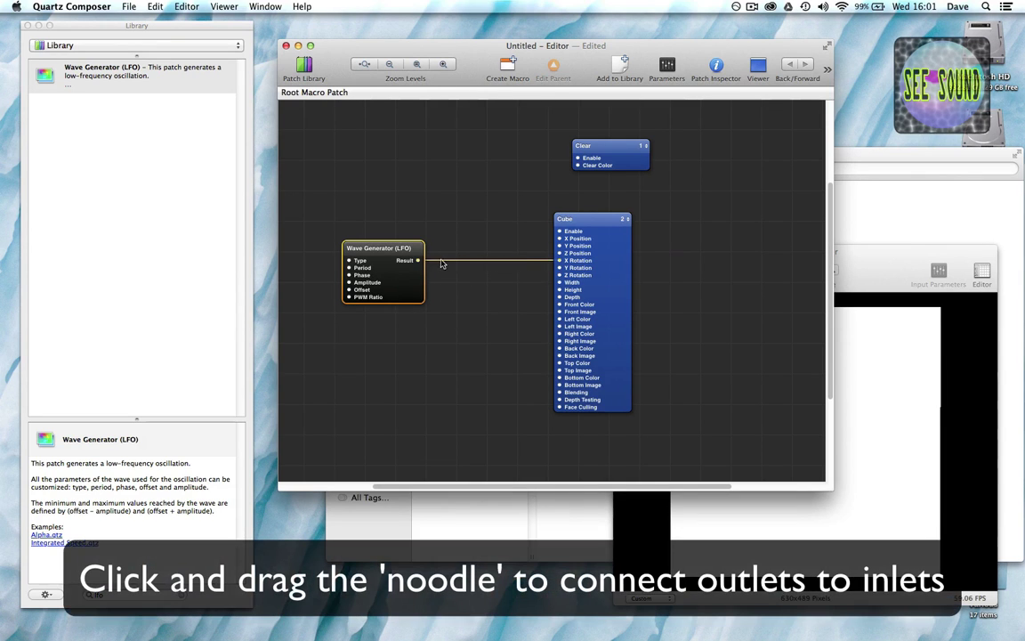
left_click_drag(423, 261, 559, 271)
left_click(852, 273)
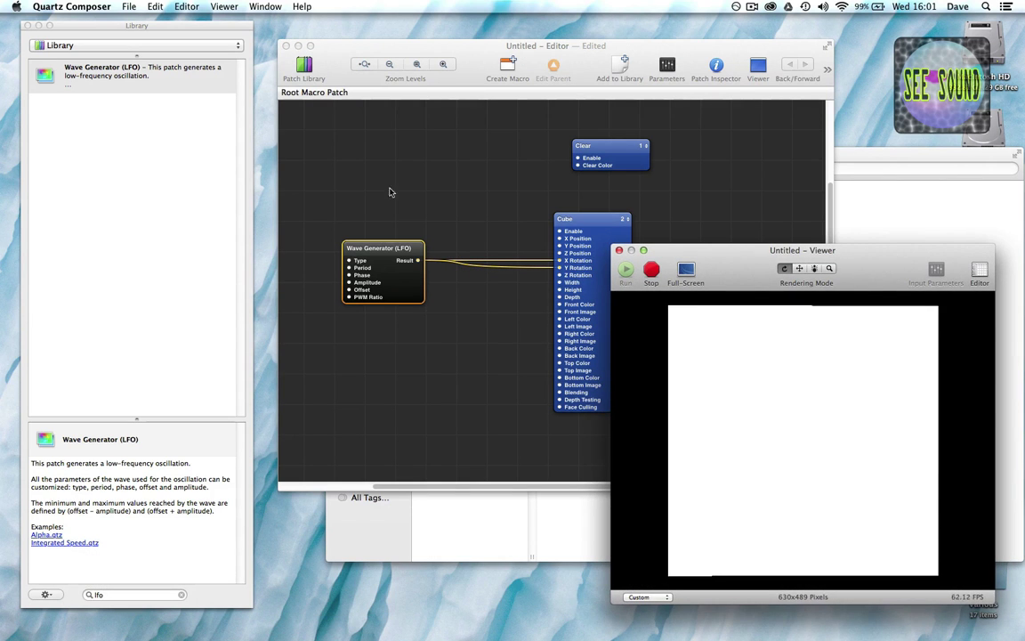
left_click(374, 220)
left_click_drag(378, 248, 430, 248)
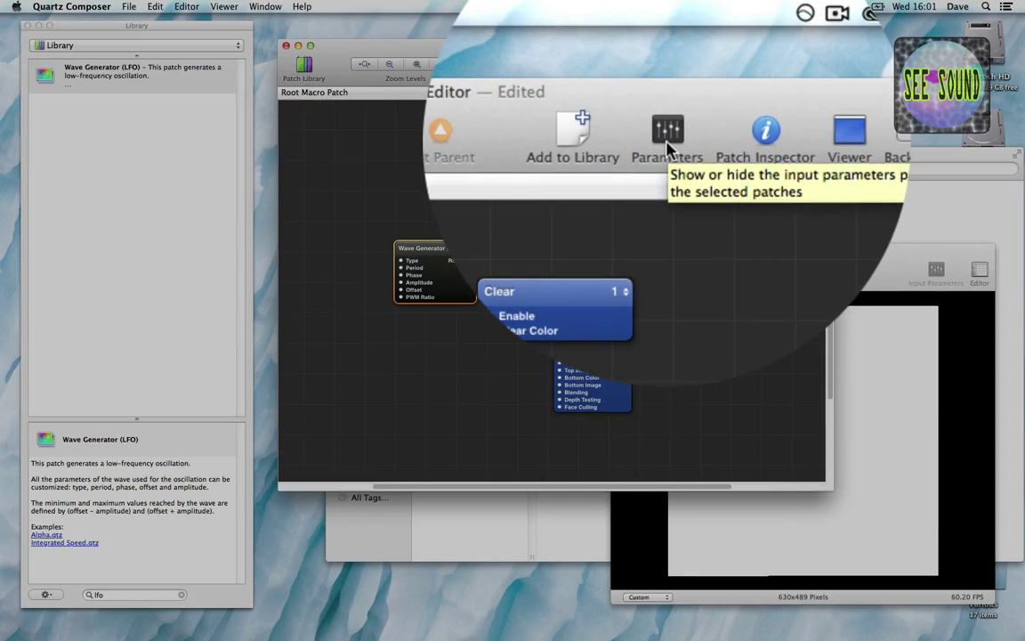
Keep the Sin wave and set Period 20, Amplitude 180 and Offset 180 in the Wave Generator inspector.
left_click(603, 147)
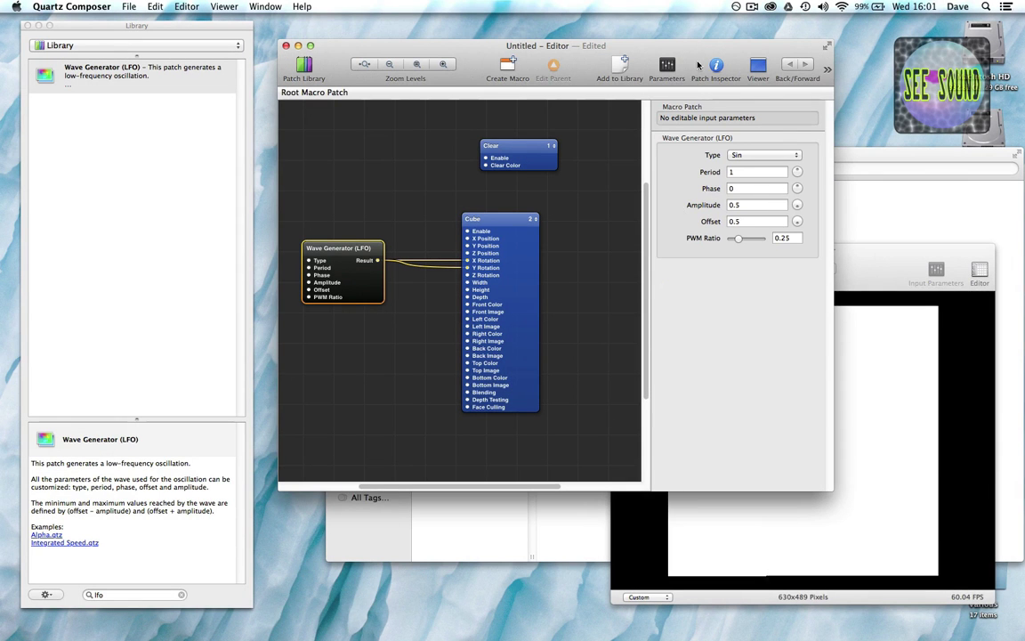
left_click_drag(705, 47, 698, 41)
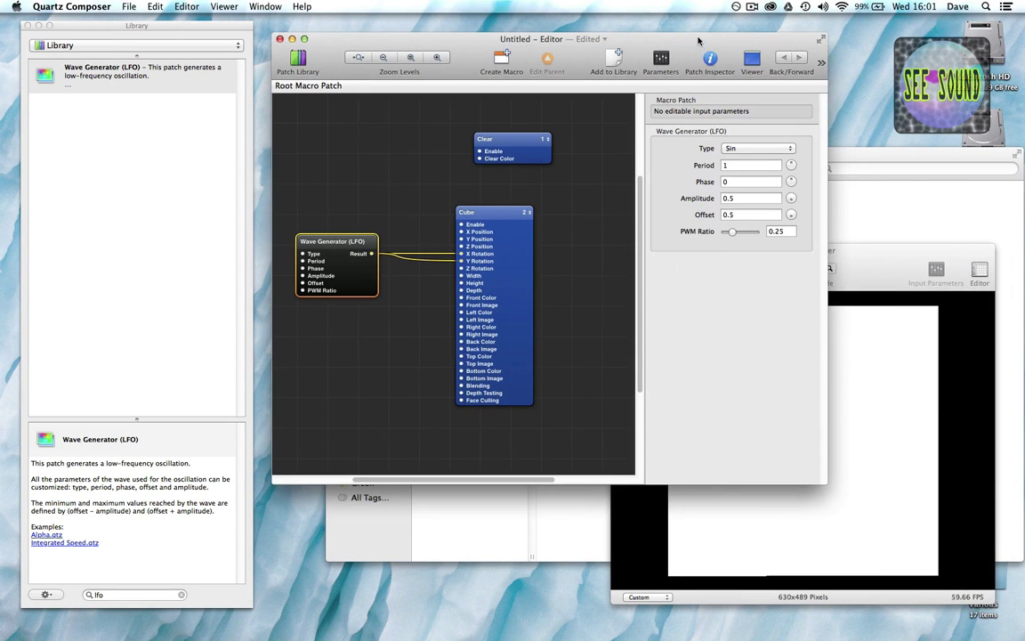
left_click(741, 149)
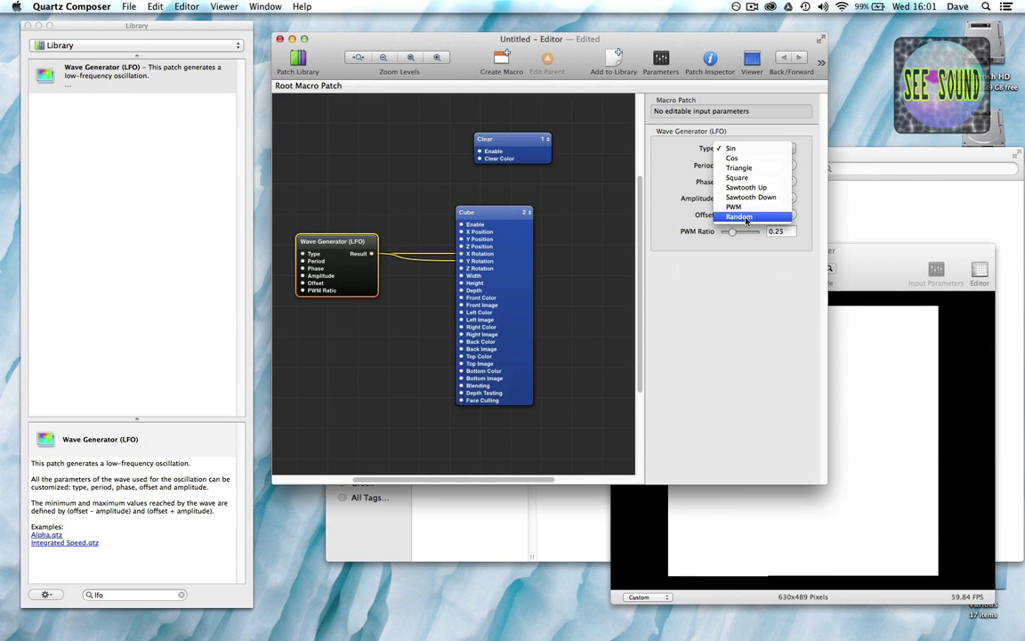
left_click(730, 286)
left_click(742, 166)
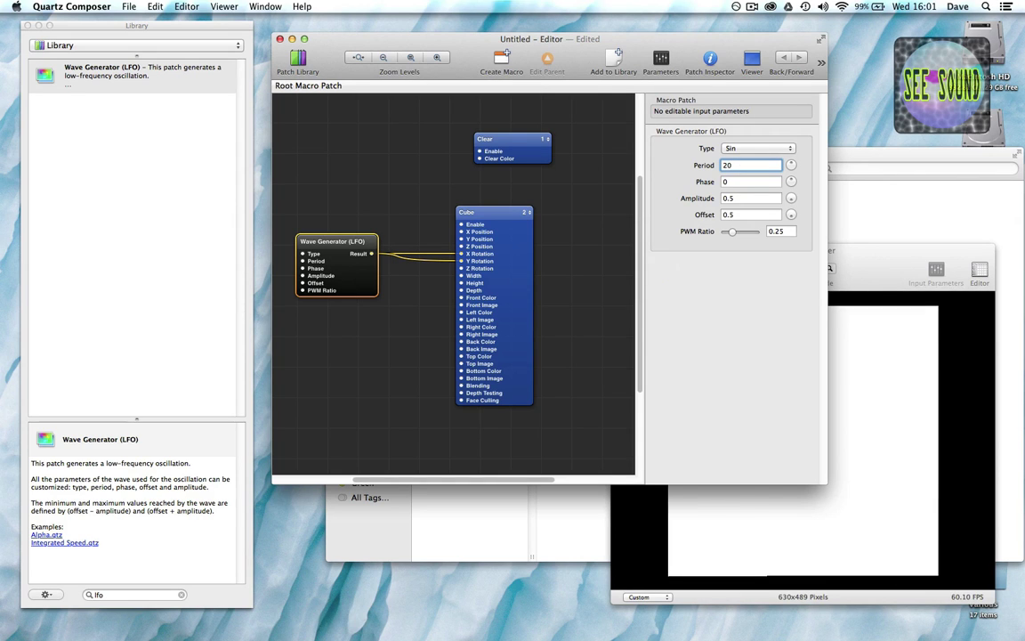
left_click(744, 198)
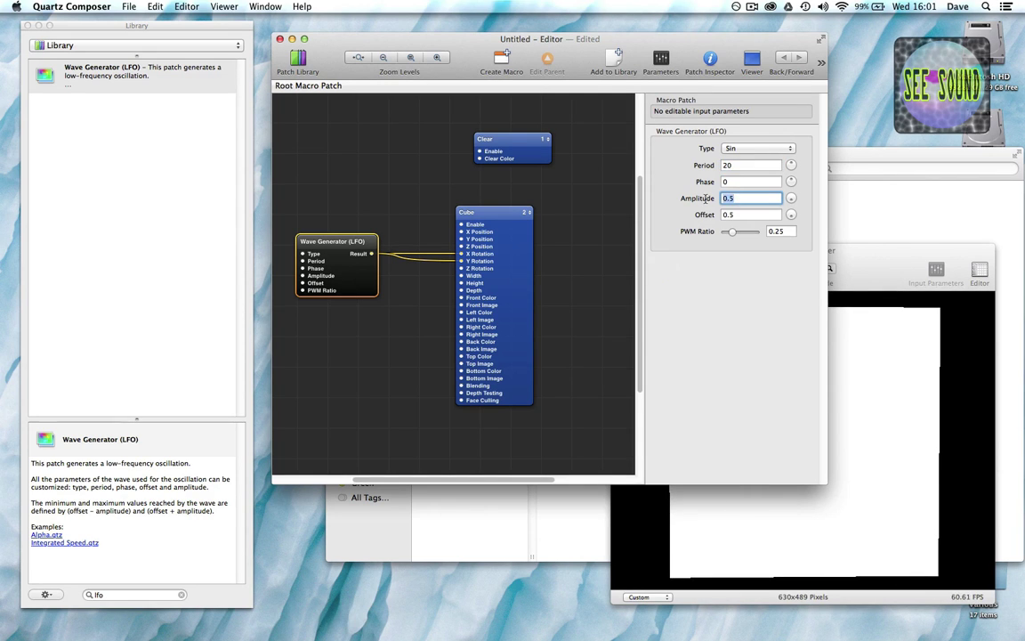
type("180")
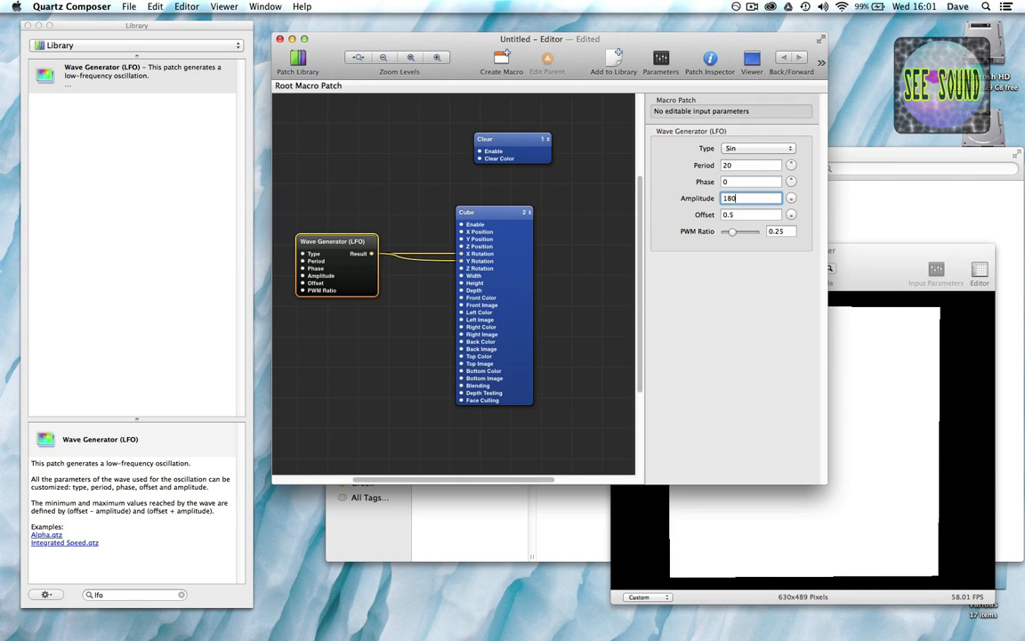
key("Tab")
type("180")
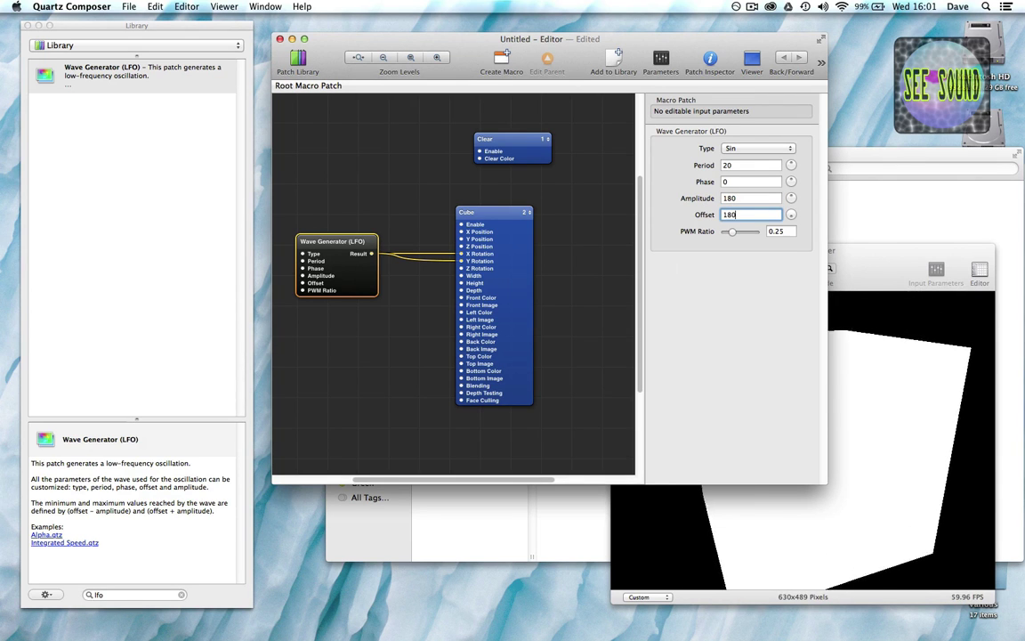
key("Tab")
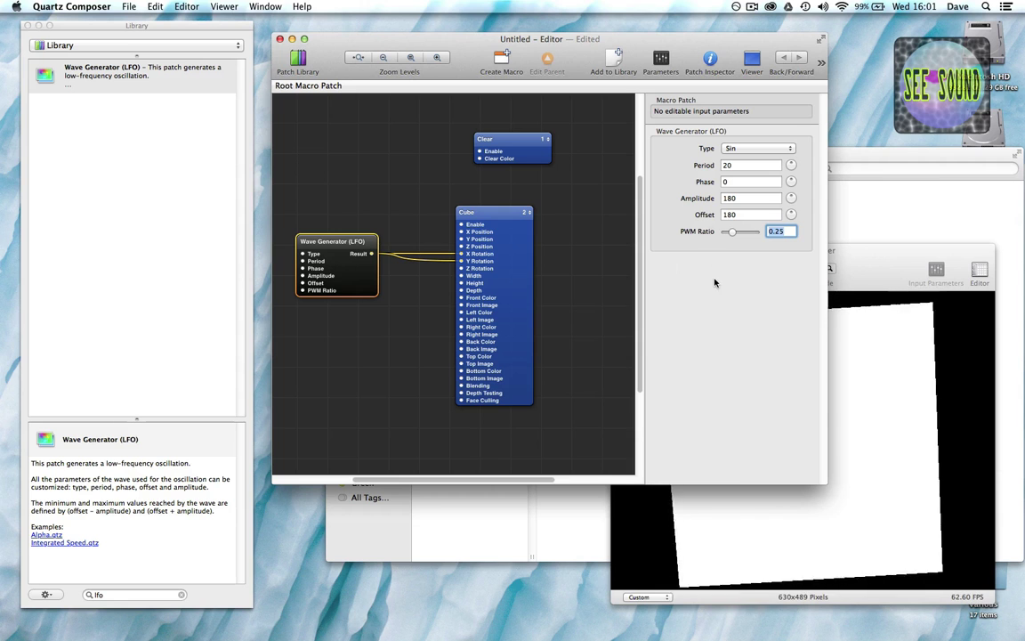
left_click(872, 259)
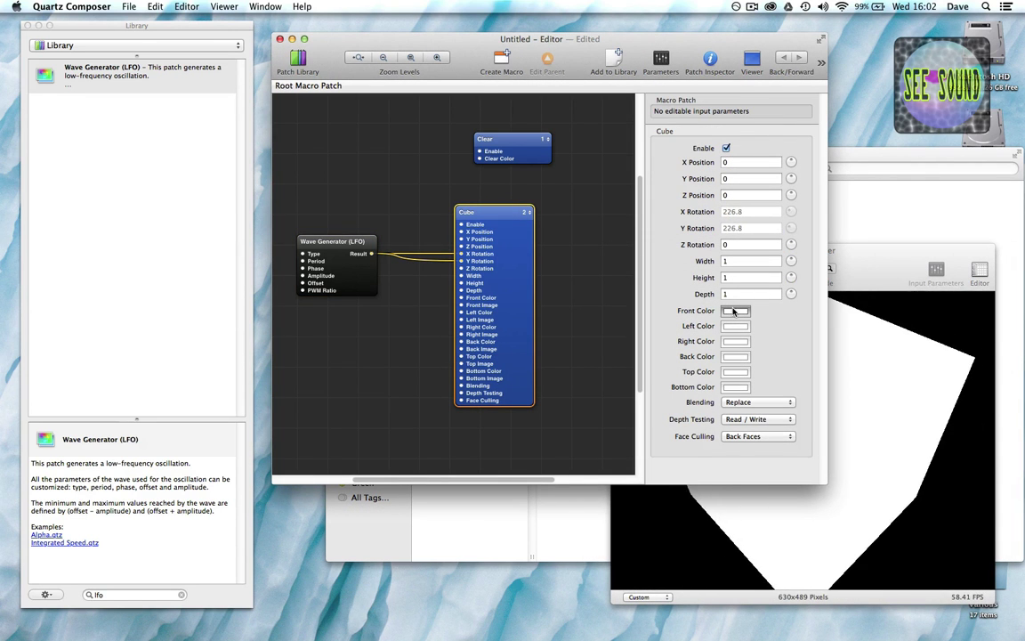
Set the Cube's Front Color to green.
left_click(735, 310)
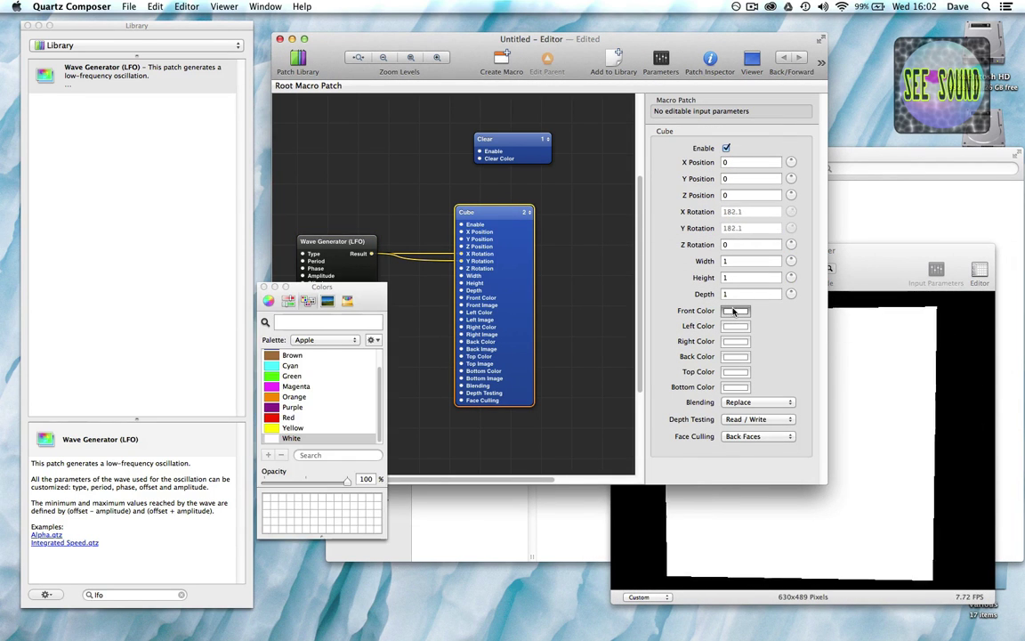
left_click(338, 376)
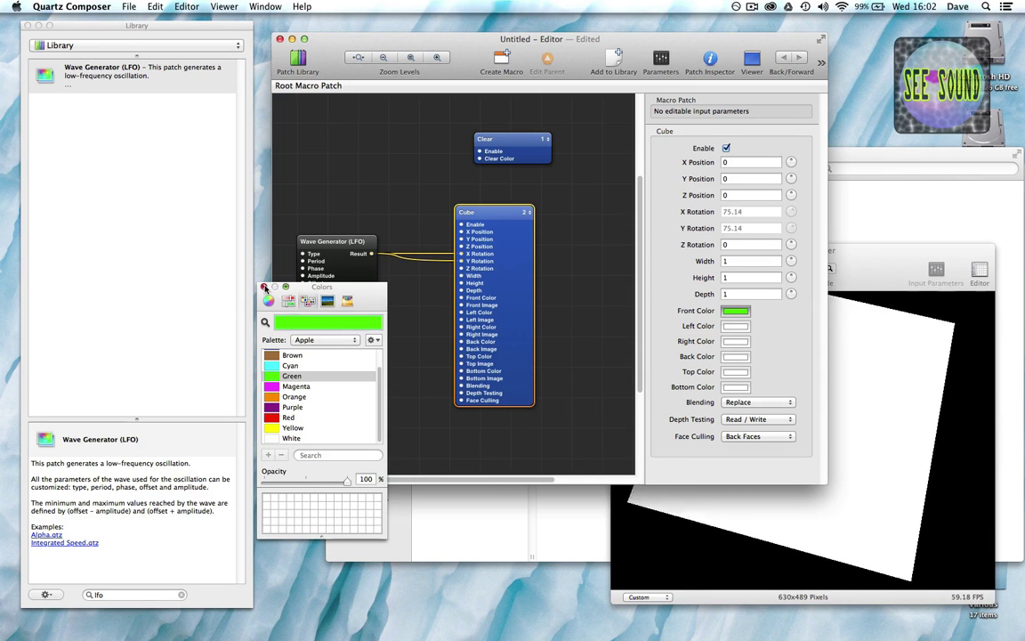
left_click(265, 287)
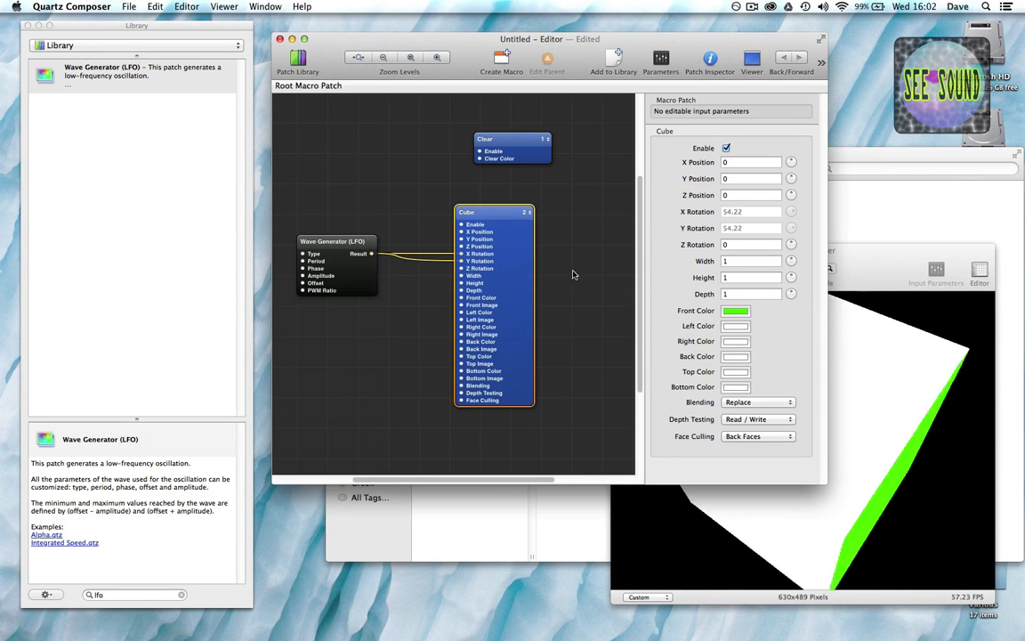
Set the Cube's Right Color to red and bring the editor back forward.
left_click(735, 341)
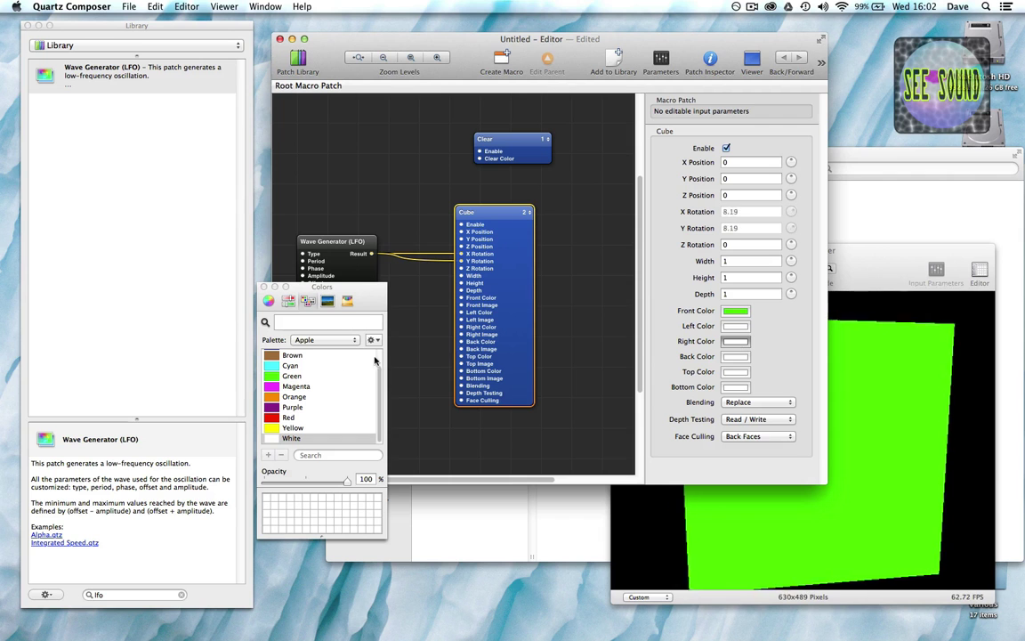
left_click(299, 418)
left_click(264, 287)
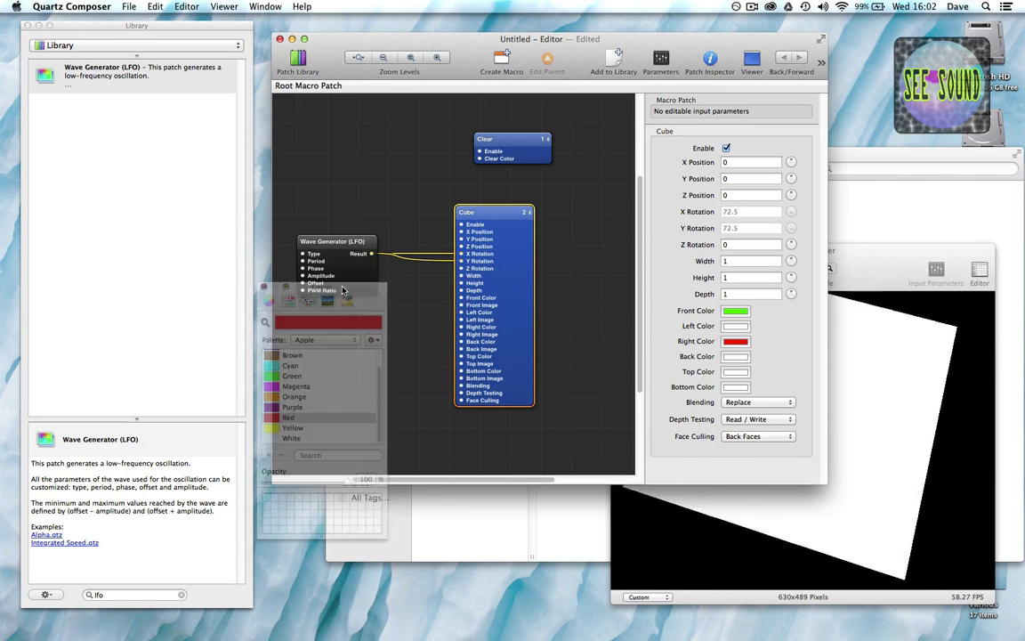
left_click_drag(860, 261, 866, 255)
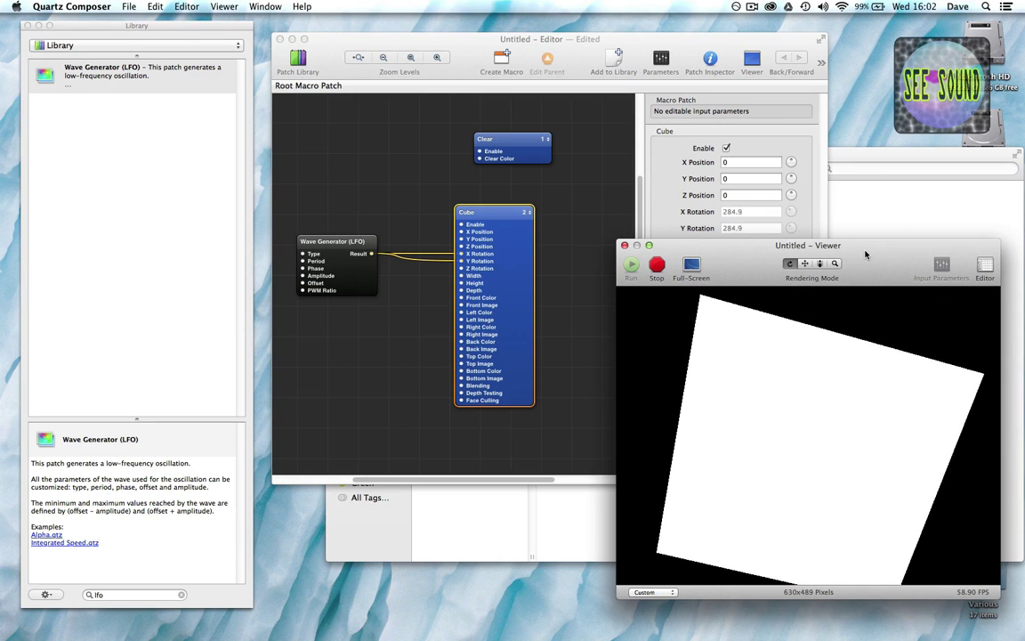
left_click(661, 58)
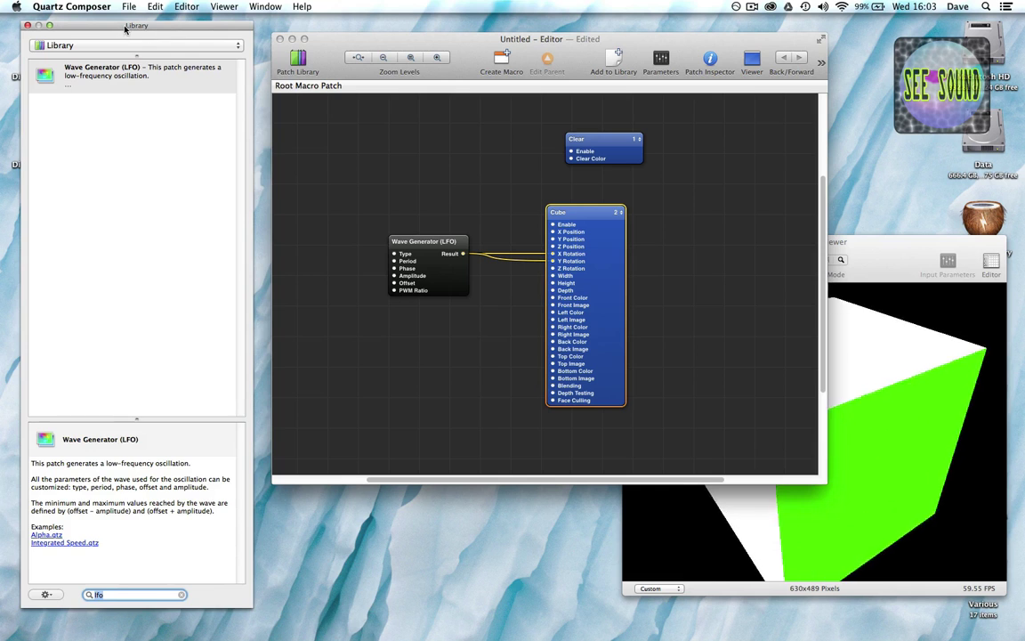
Drag Diffraction_Still-01.jpg and Diffraction_Still-02.jpg from the desktop into the editor.
left_click_drag(128, 25, 154, 26)
left_click(18, 139)
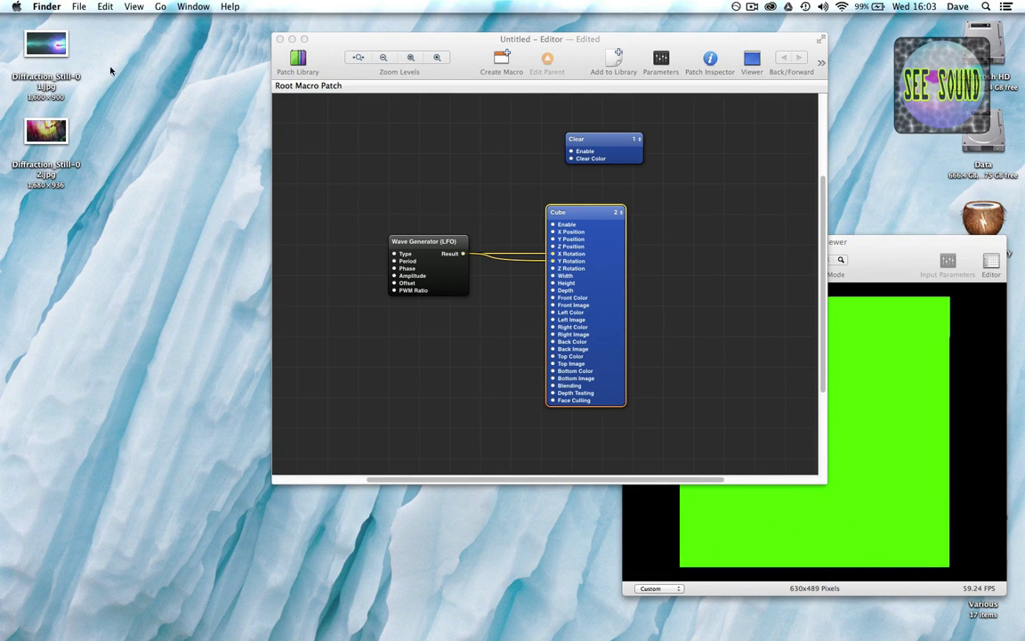
left_click_drag(61, 49, 431, 333)
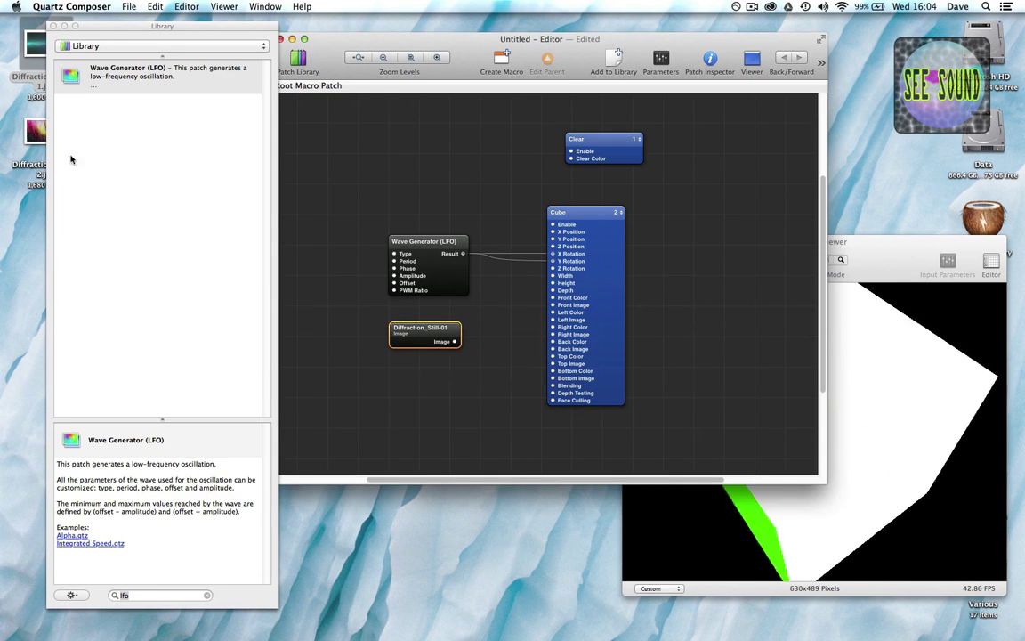
left_click_drag(36, 134, 429, 378)
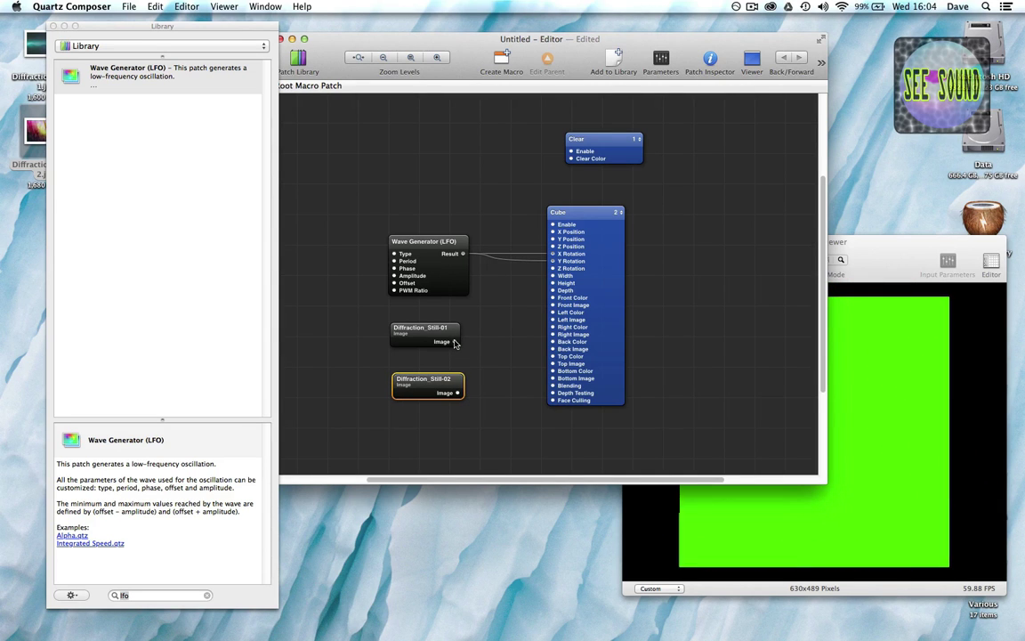
Wire Diffraction_Still-01 to a face and the Bottom Image, and Diffraction_Still-02 to the other faces.
left_click_drag(471, 362, 553, 320)
left_click_drag(455, 341, 553, 378)
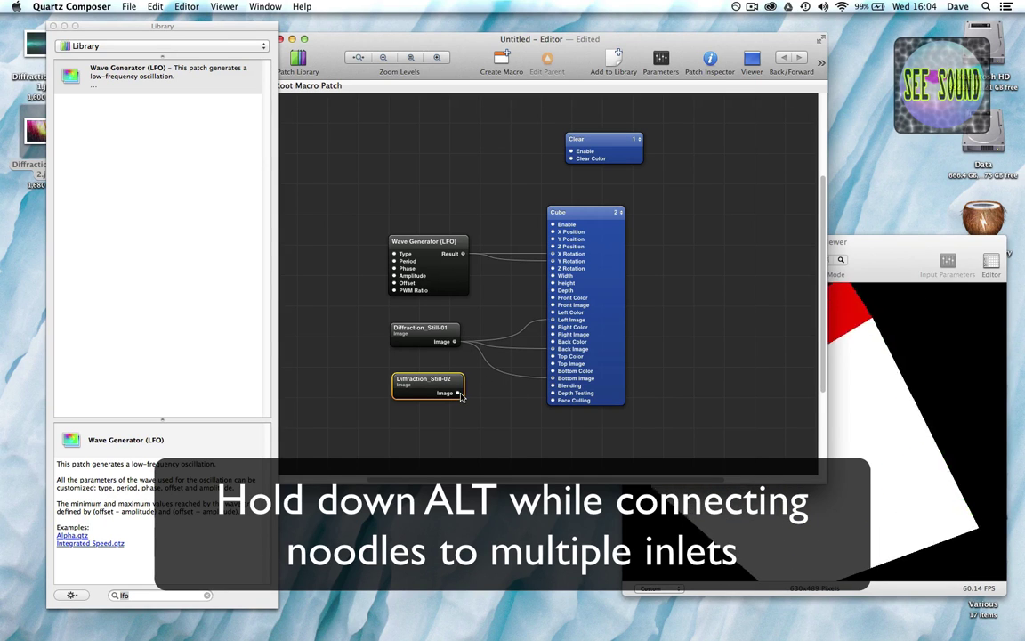
left_click_drag(458, 393, 553, 335)
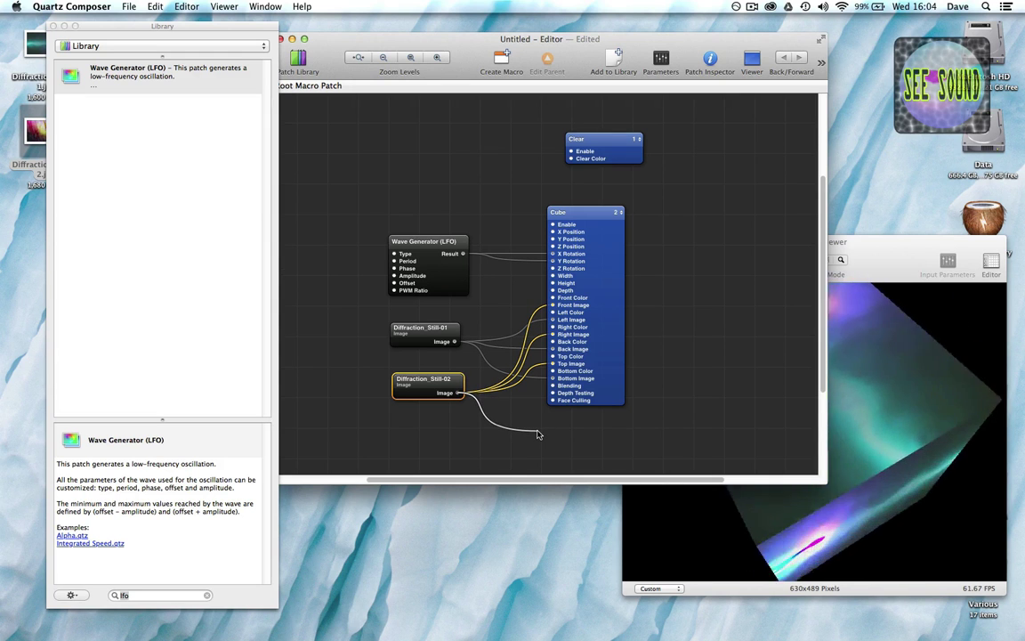
Preview the image-textured cube full screen, then exit with Escape.
left_click(893, 255)
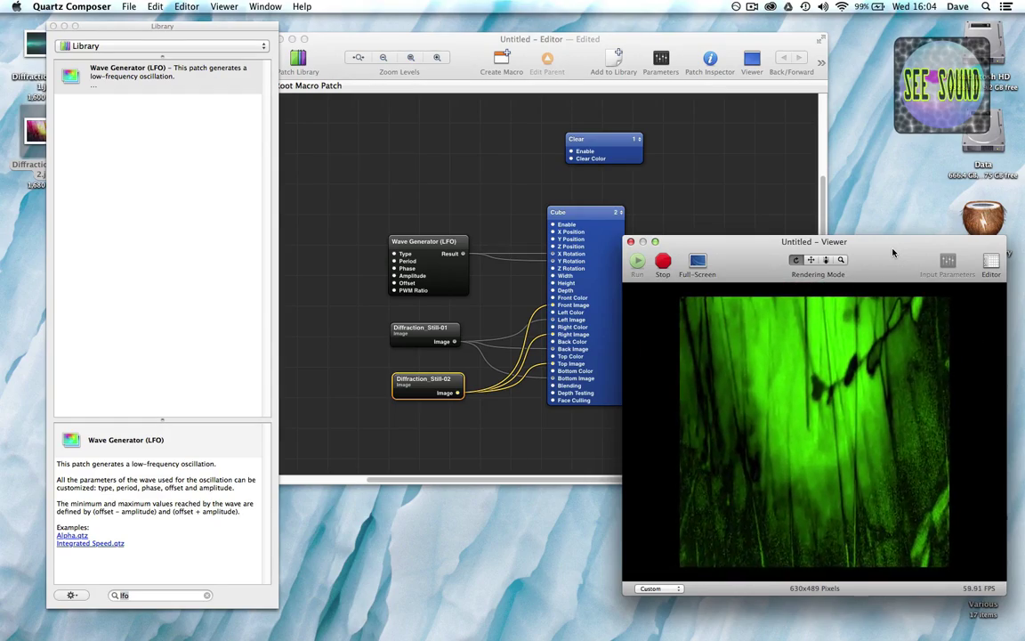
left_click(699, 261)
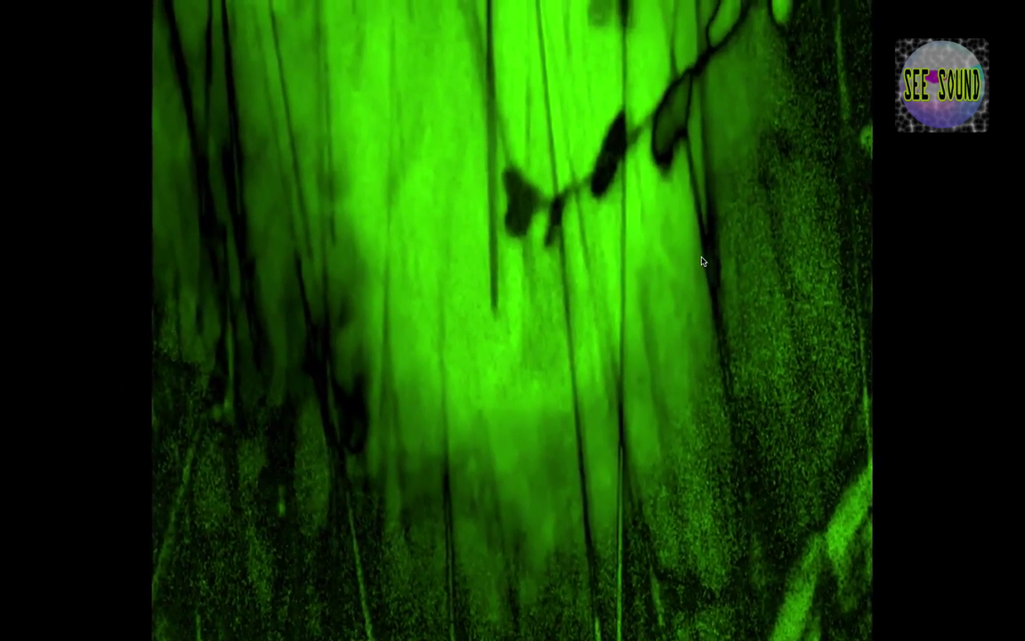
key("Escape")
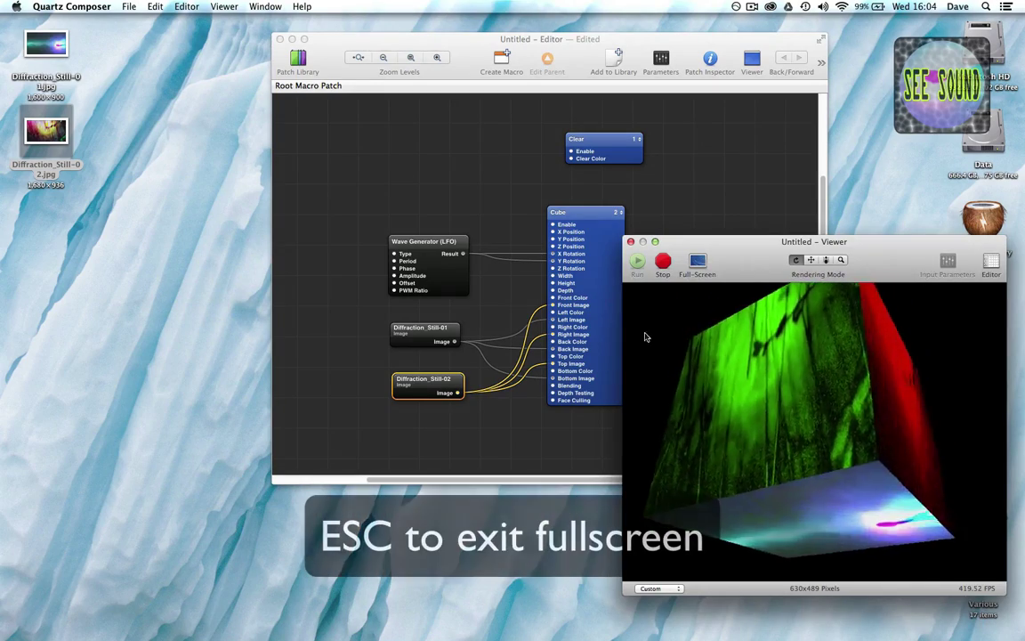
Reopen the Patch Library beside the editor and clear its search filter.
left_click_drag(732, 247, 739, 249)
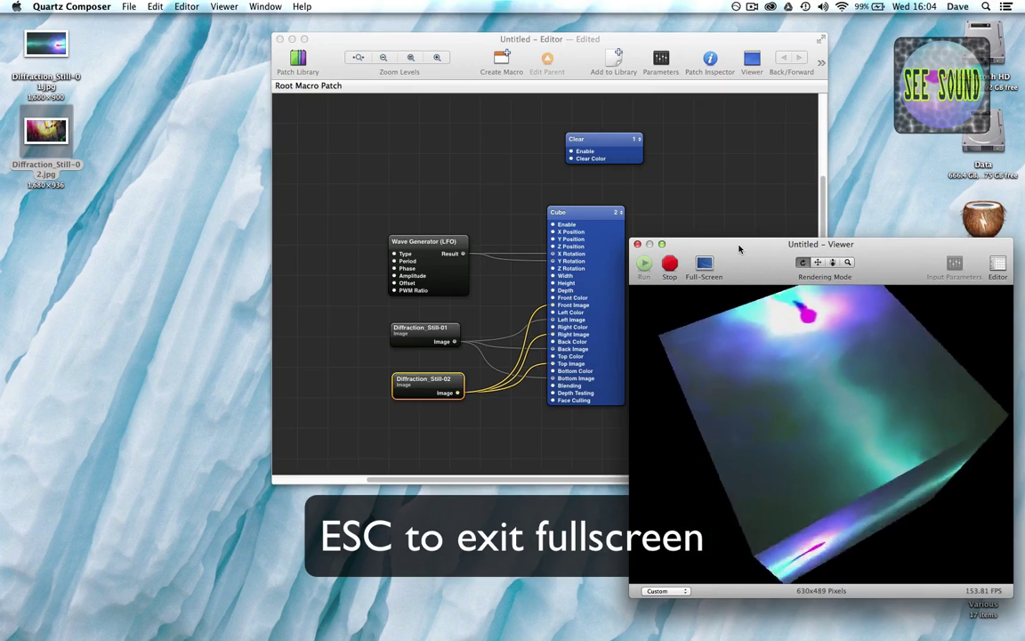
left_click_drag(347, 40, 339, 40)
left_click(288, 59)
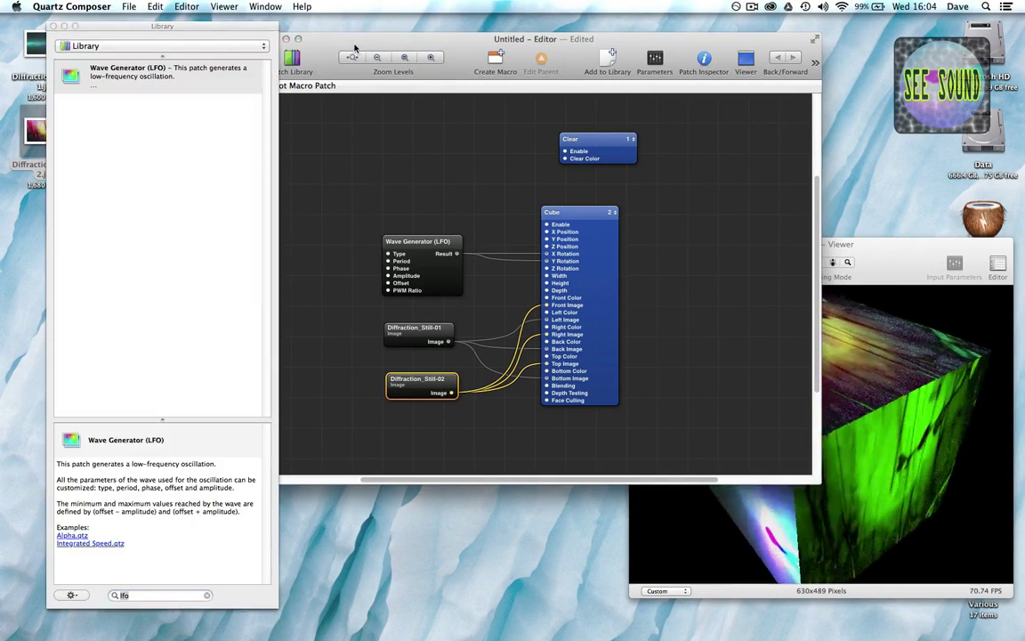
left_click(830, 263)
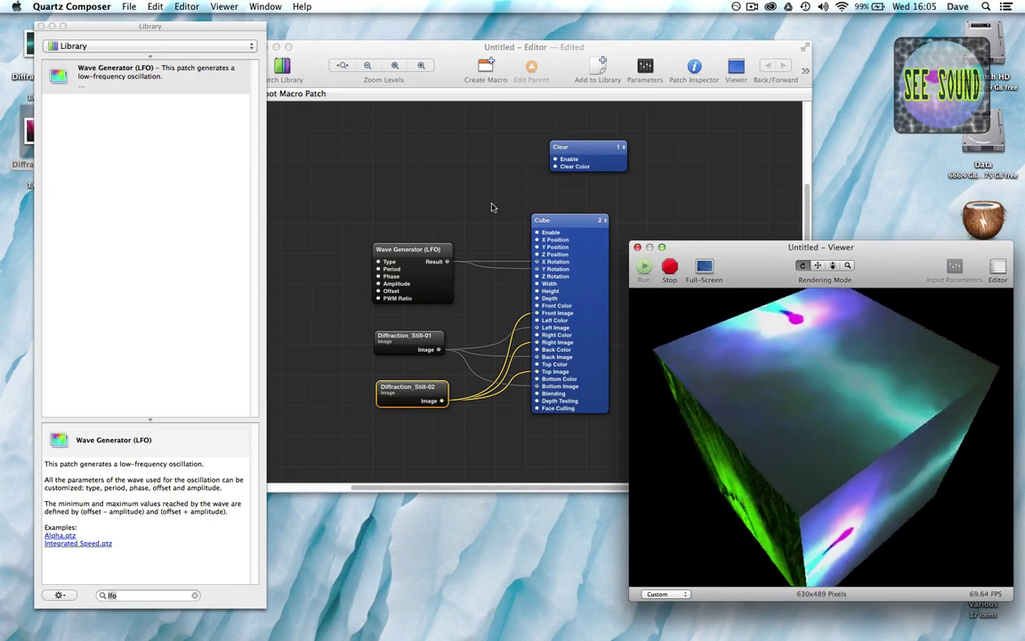
left_click(449, 179)
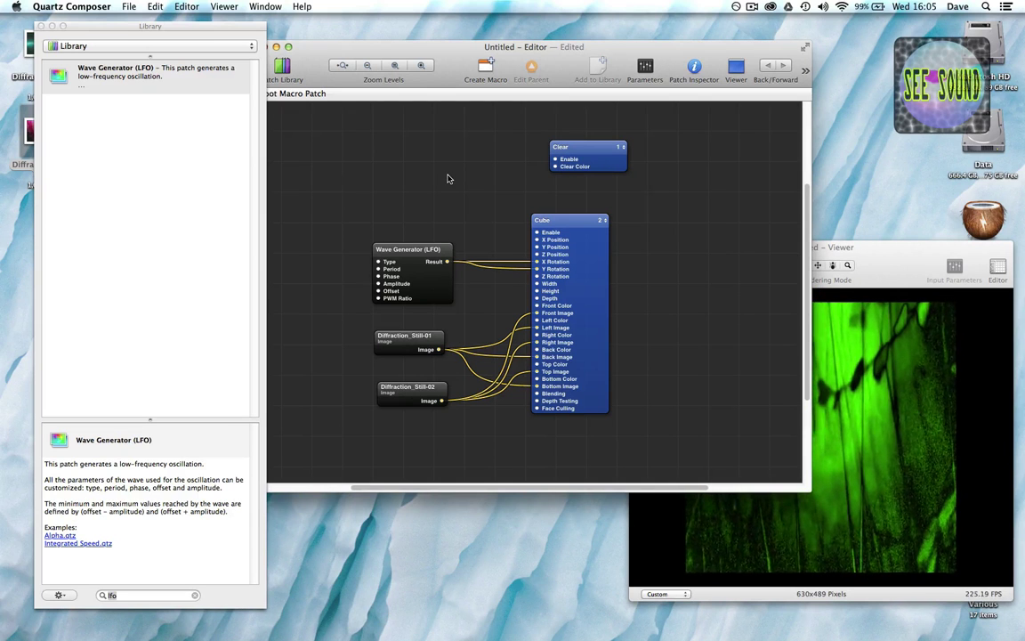
left_click(196, 596)
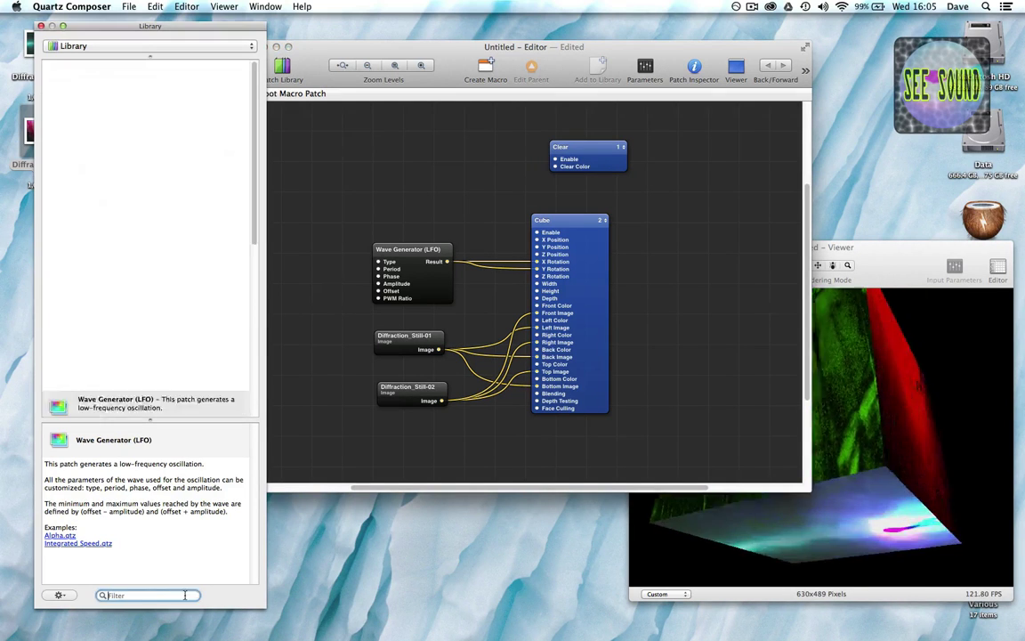
Add a Lighting patch from the library and cut the wave generator, image patches and cube.
type("lighting")
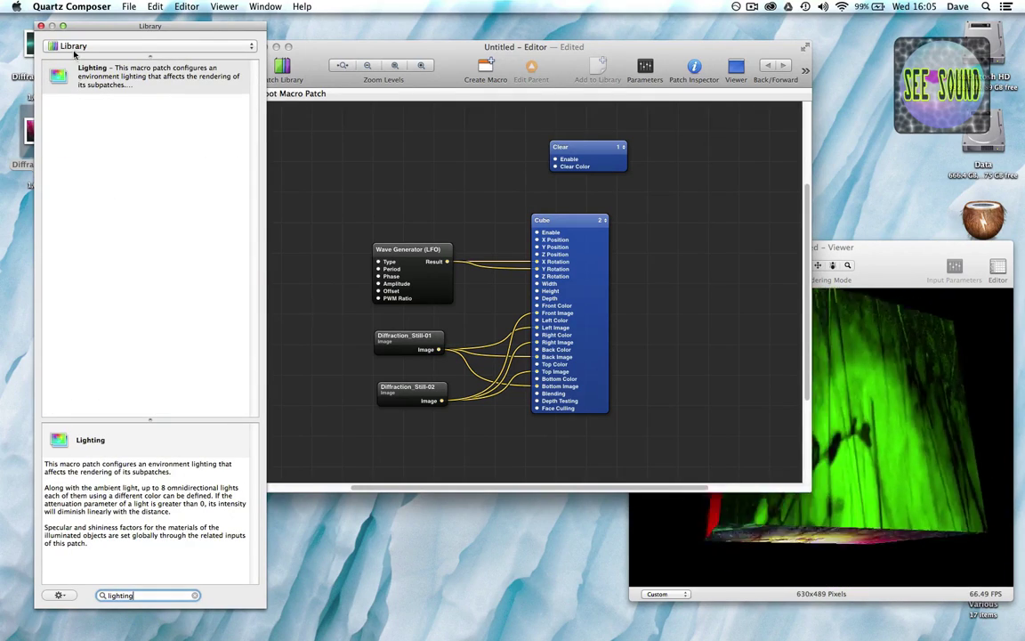
left_click_drag(81, 69, 374, 181)
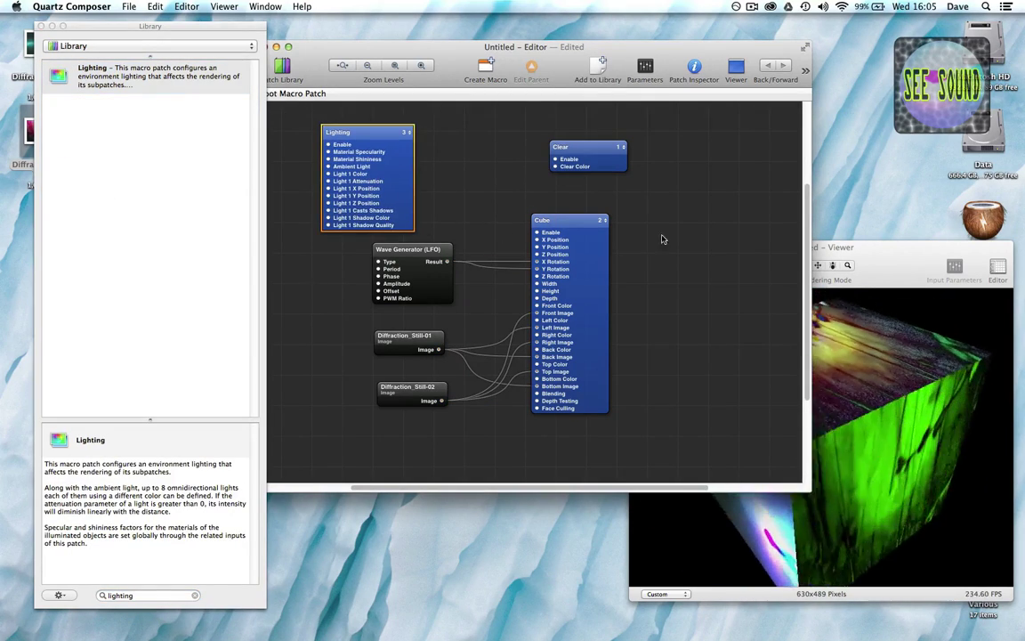
left_click_drag(715, 259, 386, 427)
left_click(155, 6)
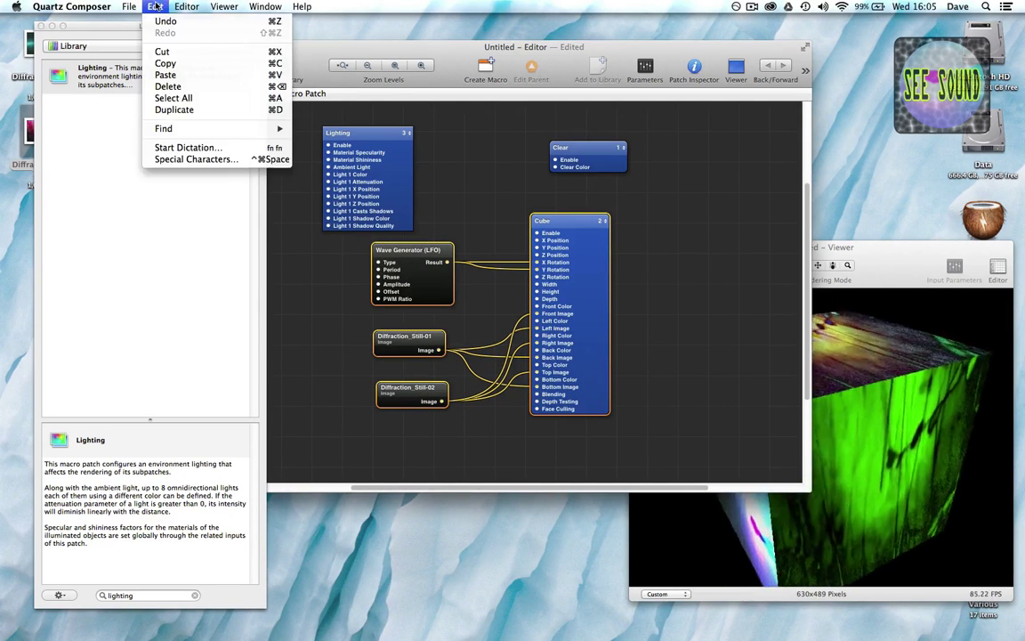
left_click(164, 52)
Paste the cut patches inside the Lighting macro.
left_click_drag(395, 171, 487, 221)
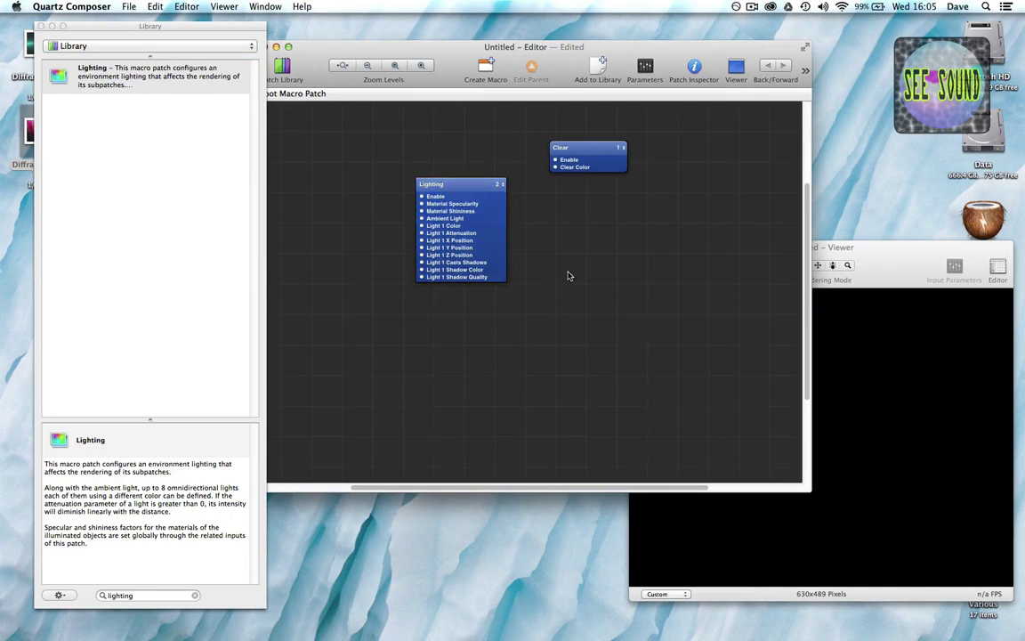
double_click(474, 231)
left_click(158, 6)
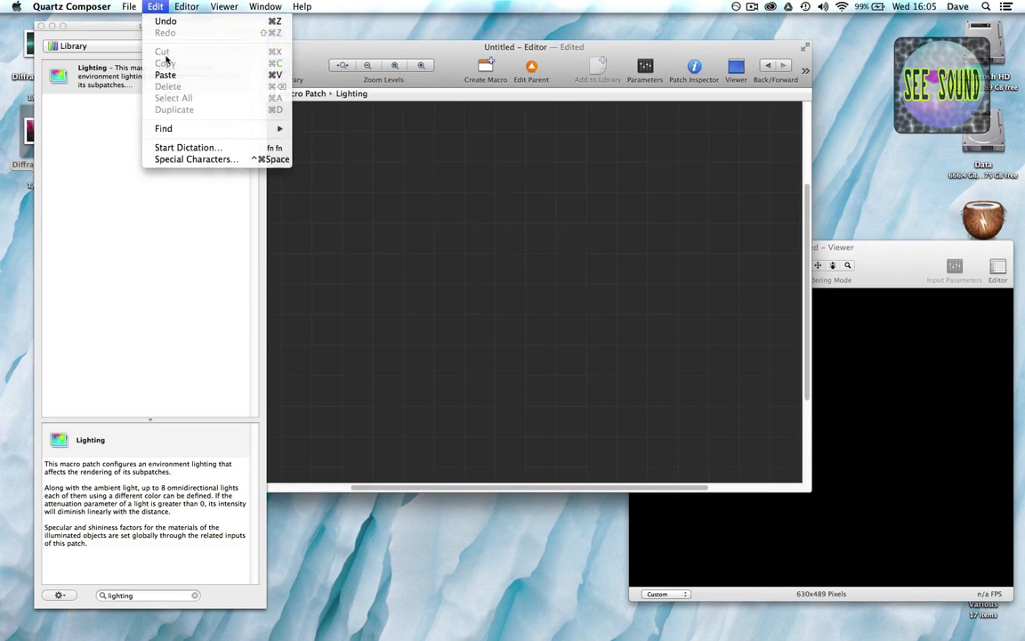
left_click(166, 75)
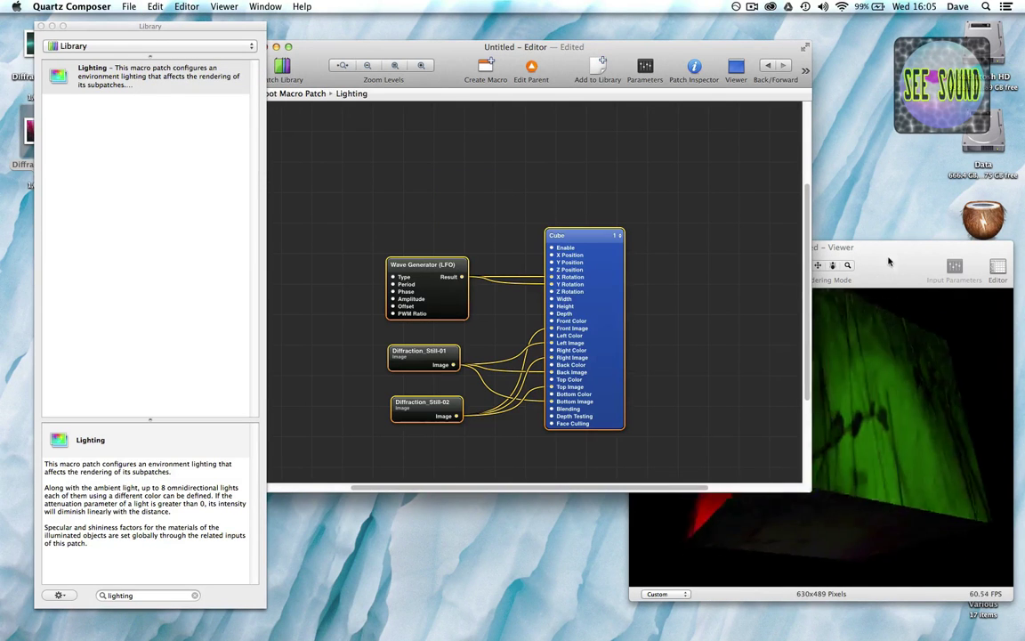
Lower Lighting's Material Shininess to 1.909 and Specularity to 0.5961, with Light 1 Attenuation 0.1716.
left_click(888, 261)
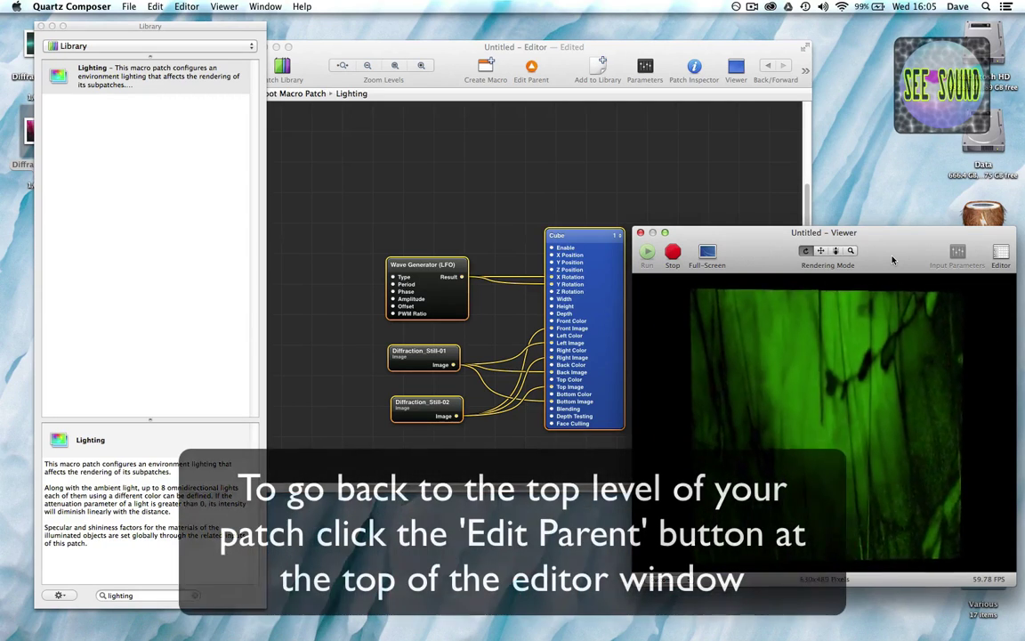
left_click_drag(621, 73, 602, 71)
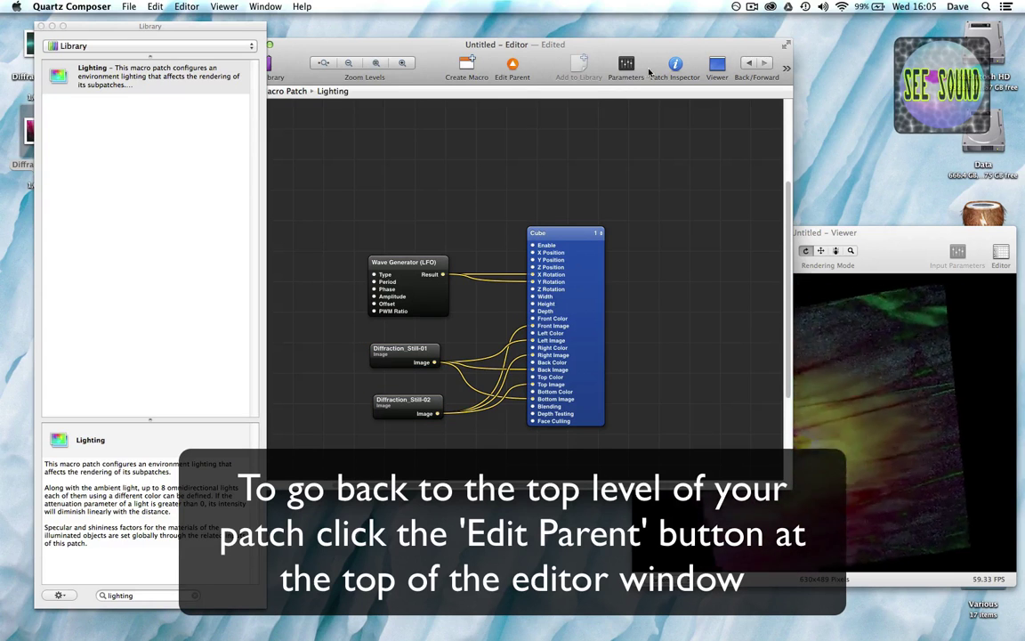
left_click(628, 66)
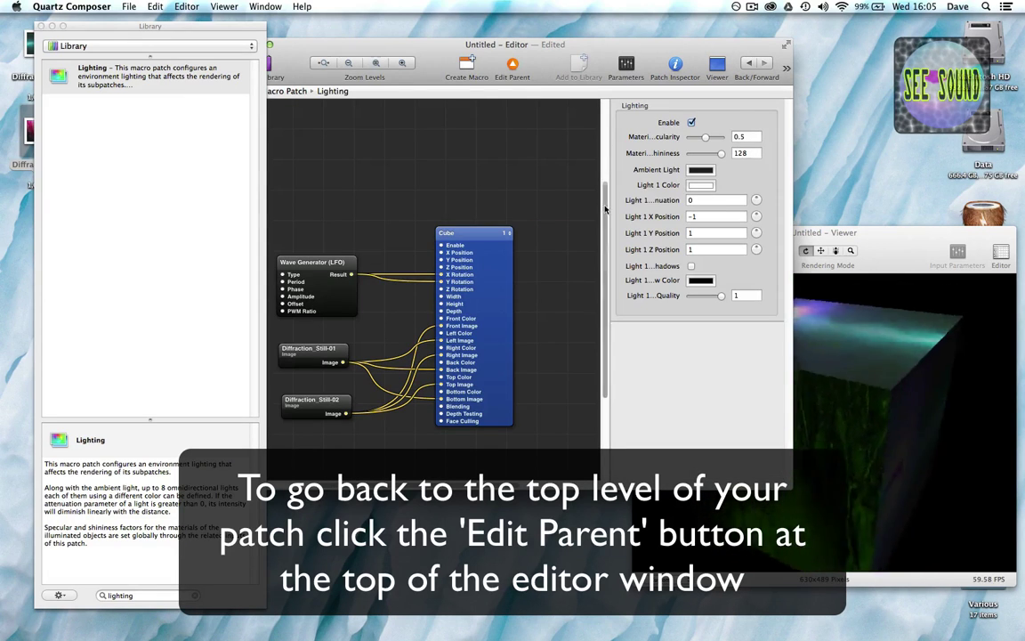
left_click_drag(608, 271, 567, 268)
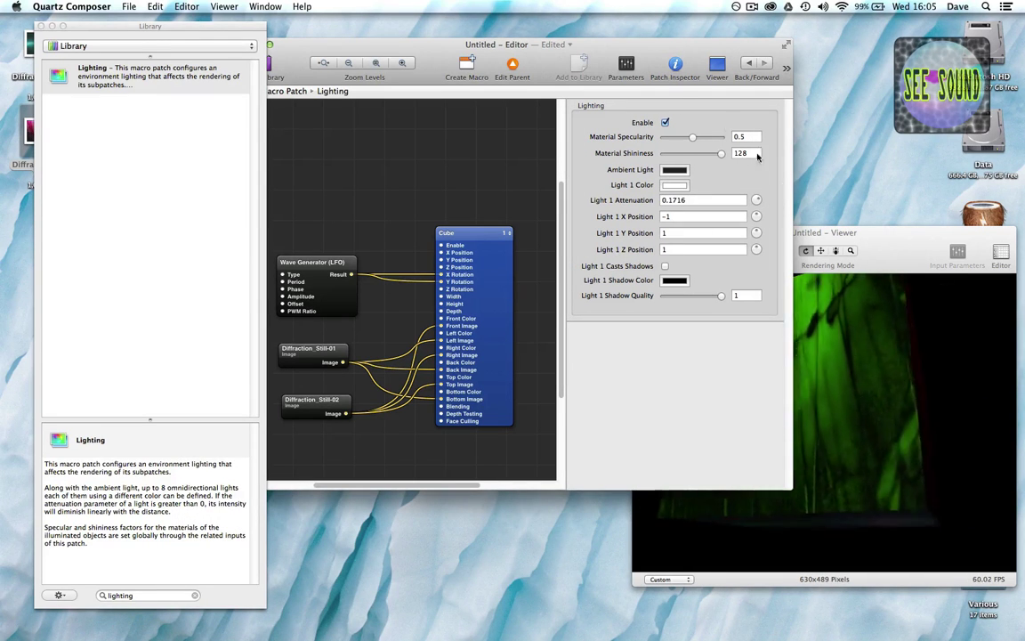
left_click_drag(654, 55, 518, 52)
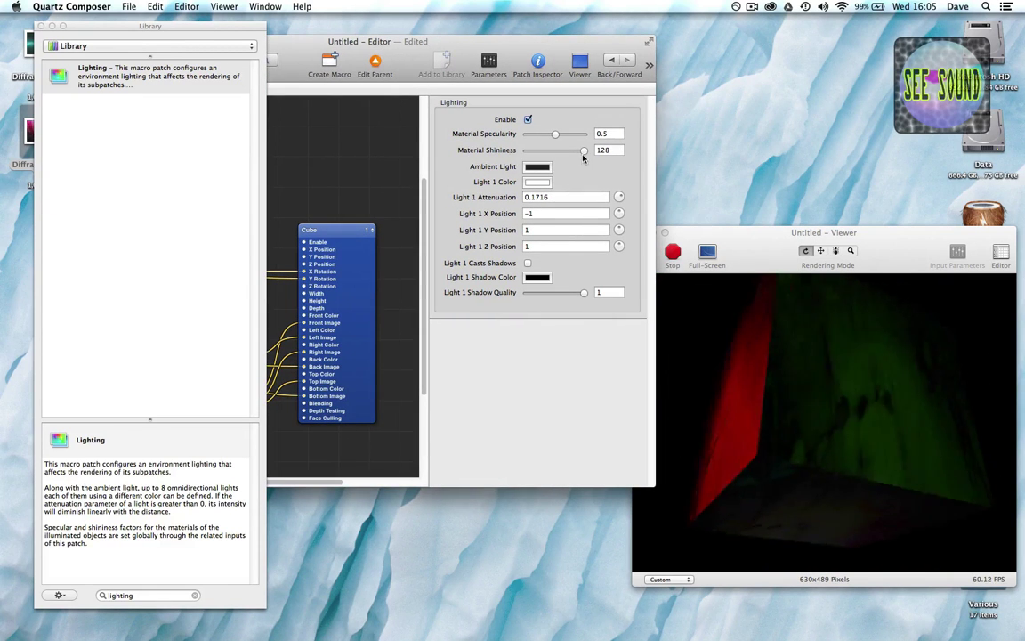
left_click_drag(578, 153, 510, 151)
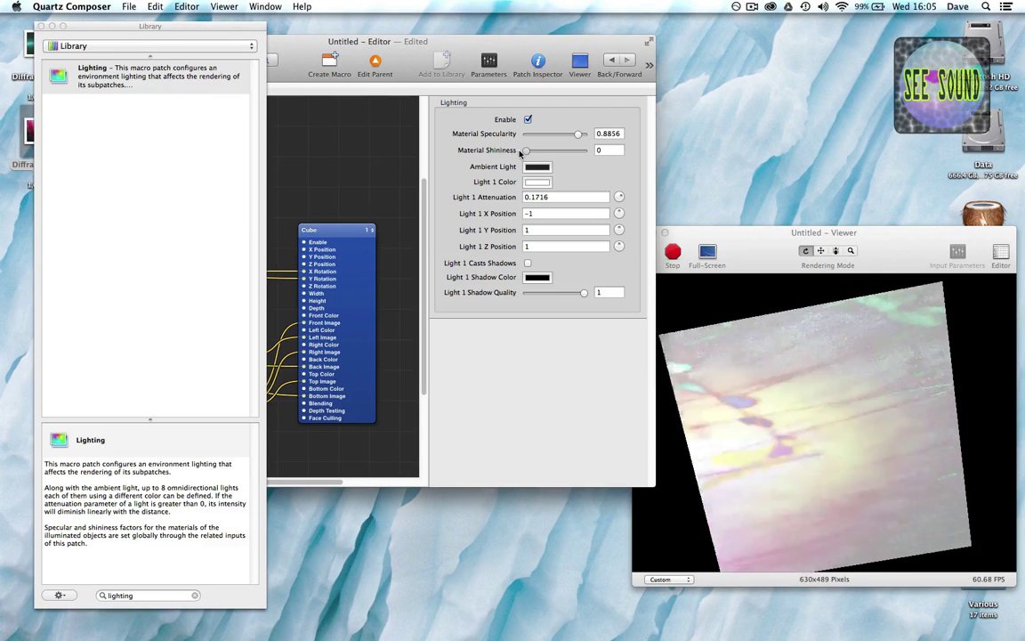
left_click_drag(525, 151, 562, 136)
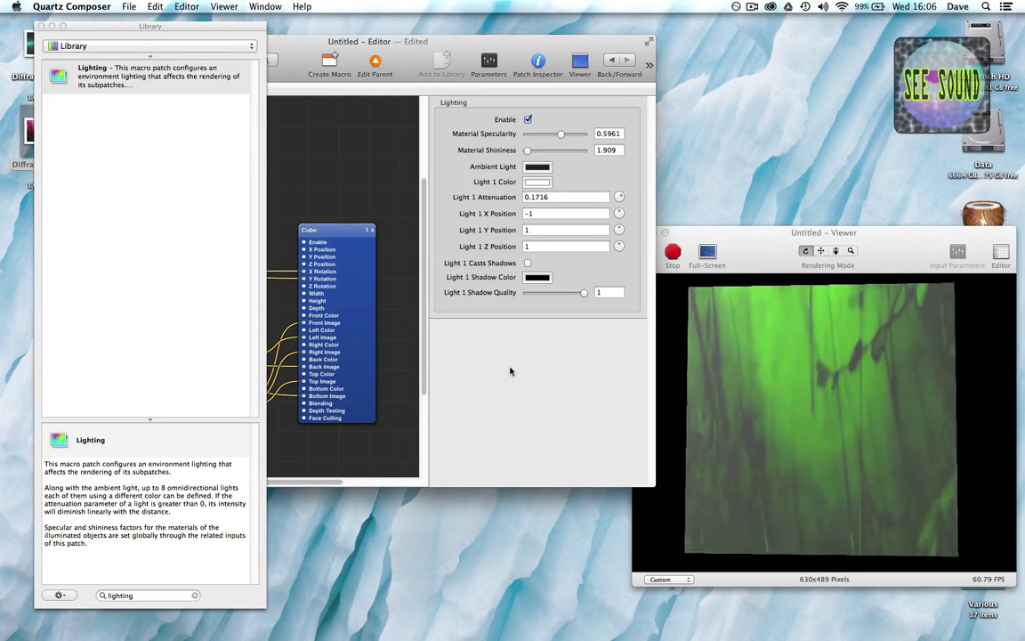
Check the lit cube full screen, then reopen the Patch Library beside the editor.
left_click(709, 253)
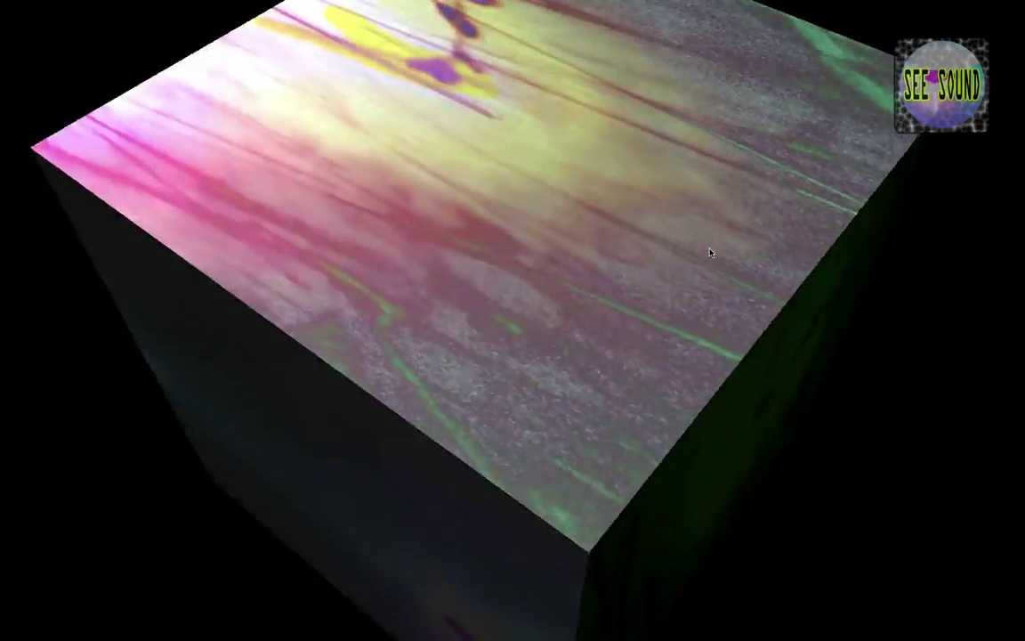
key("Escape")
left_click_drag(396, 41, 458, 42)
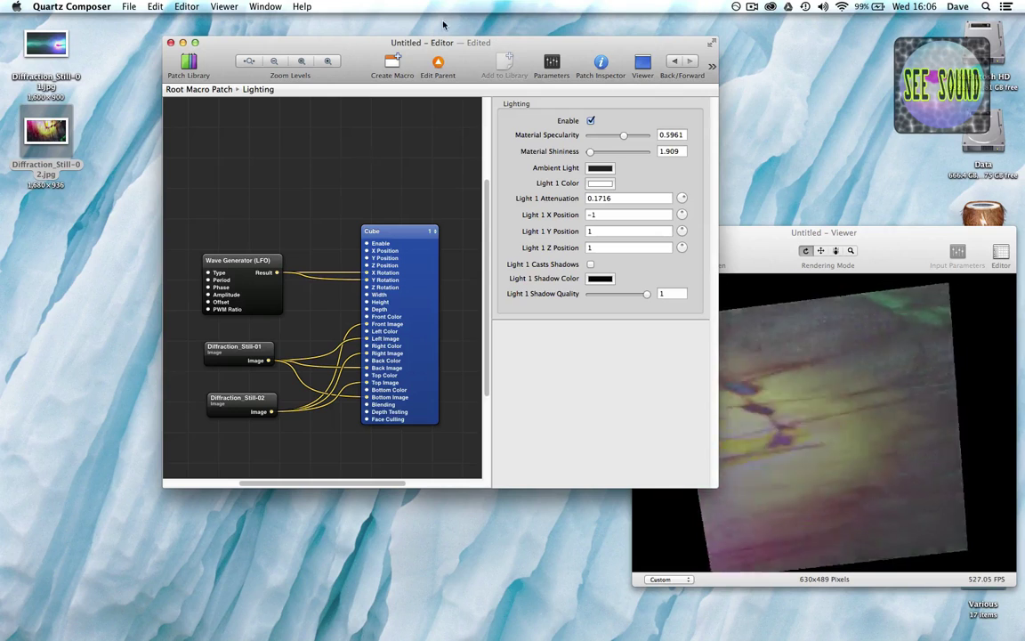
left_click_drag(379, 43, 448, 46)
left_click(261, 61)
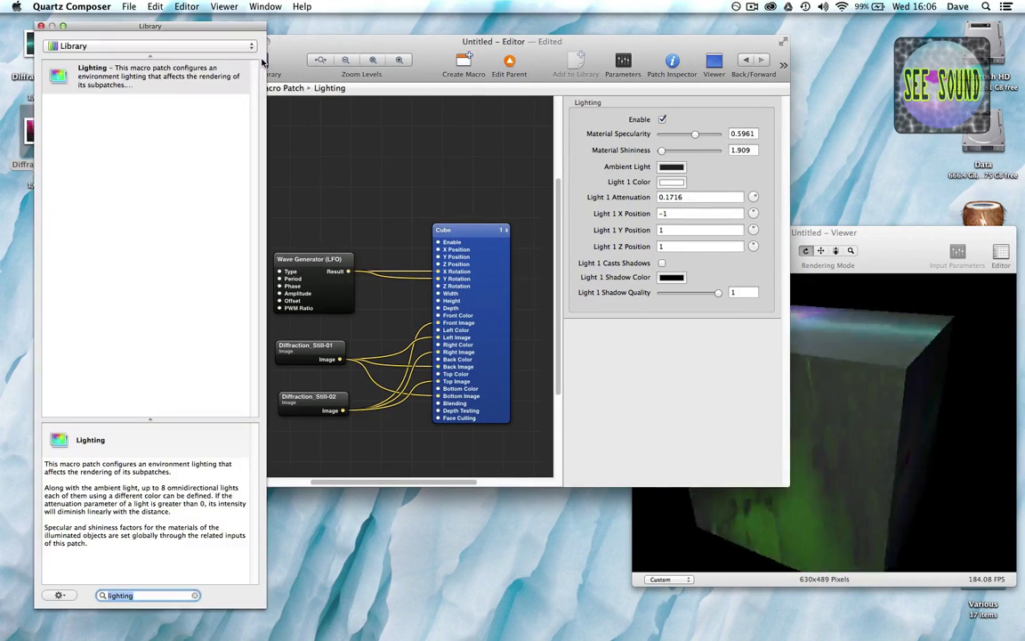
left_click_drag(276, 60, 318, 57)
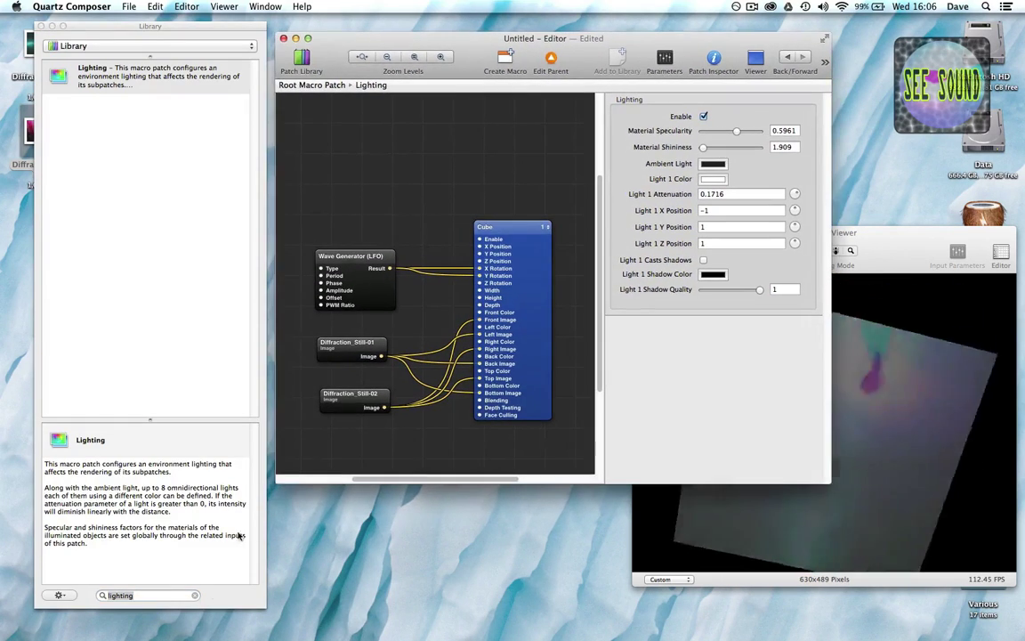
Add a TrackBall patch from a 'track' library search and delete the Wave Generator.
left_click(159, 596)
type("trac")
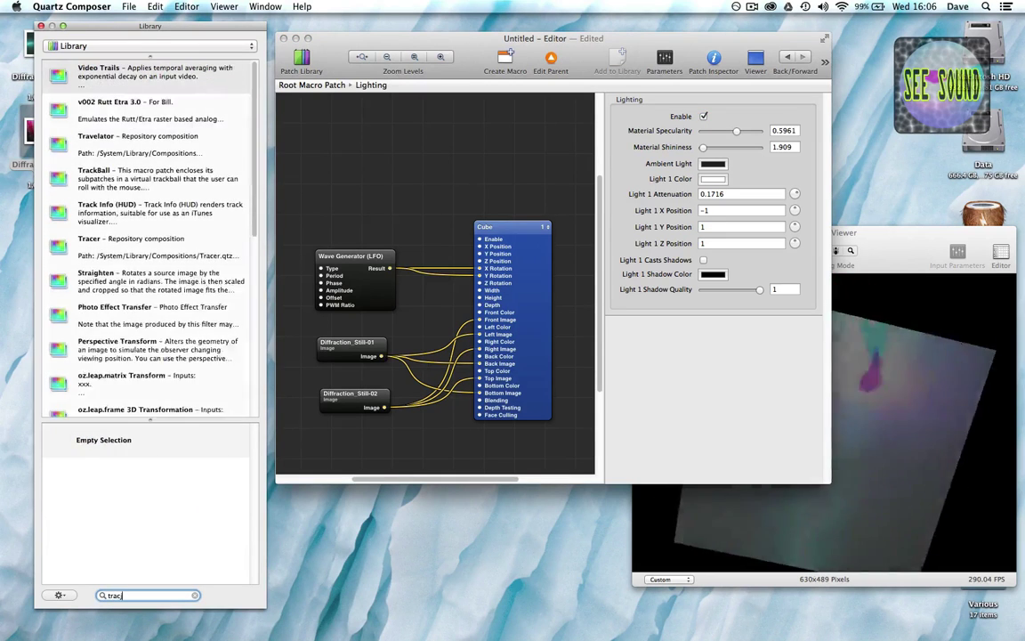
type("k")
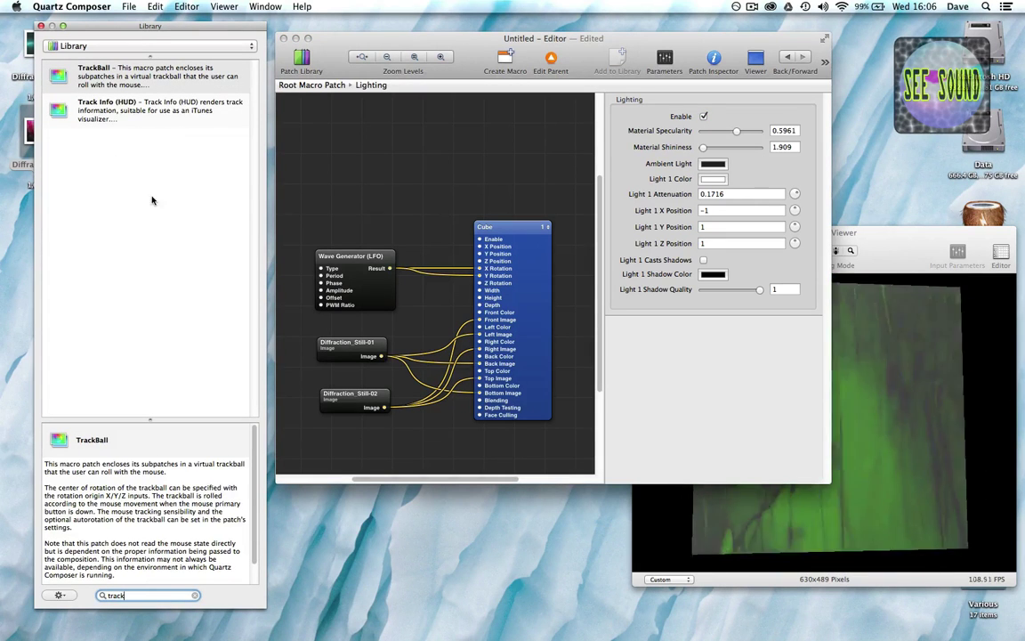
left_click_drag(89, 76, 360, 133)
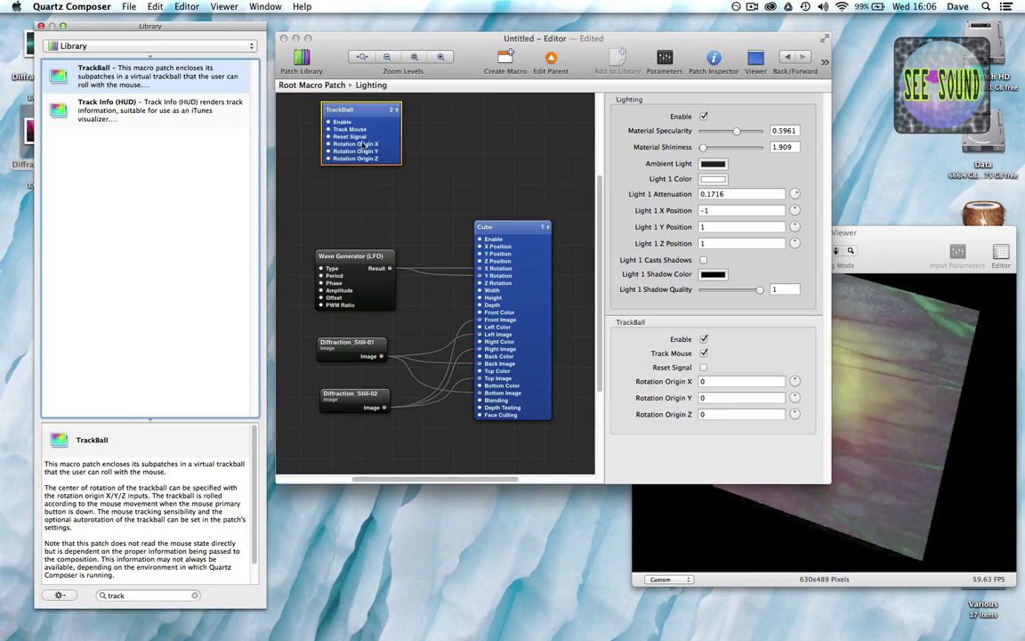
left_click(360, 265)
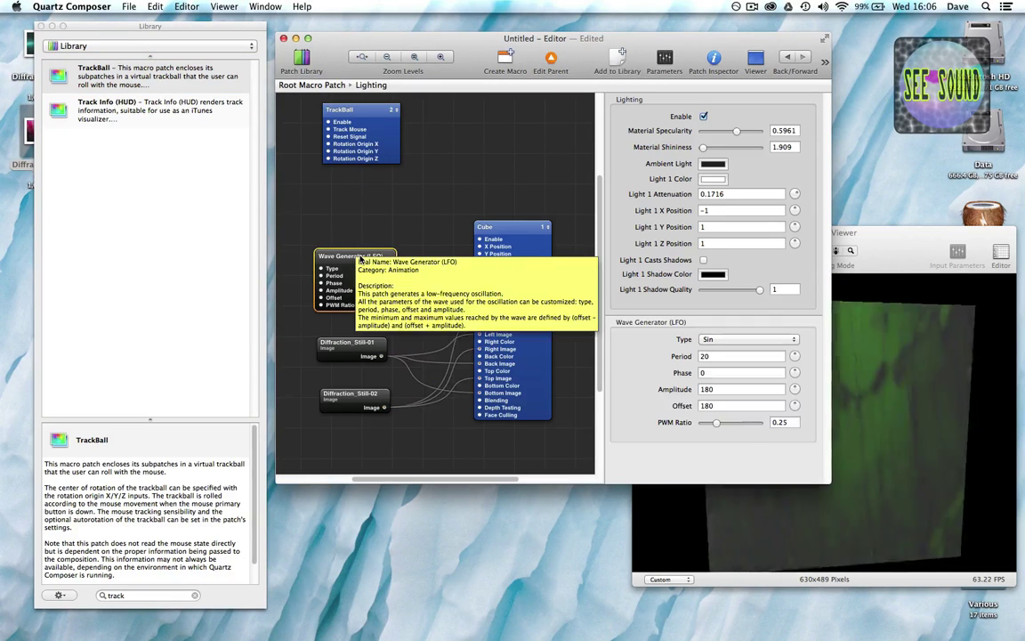
key("Delete")
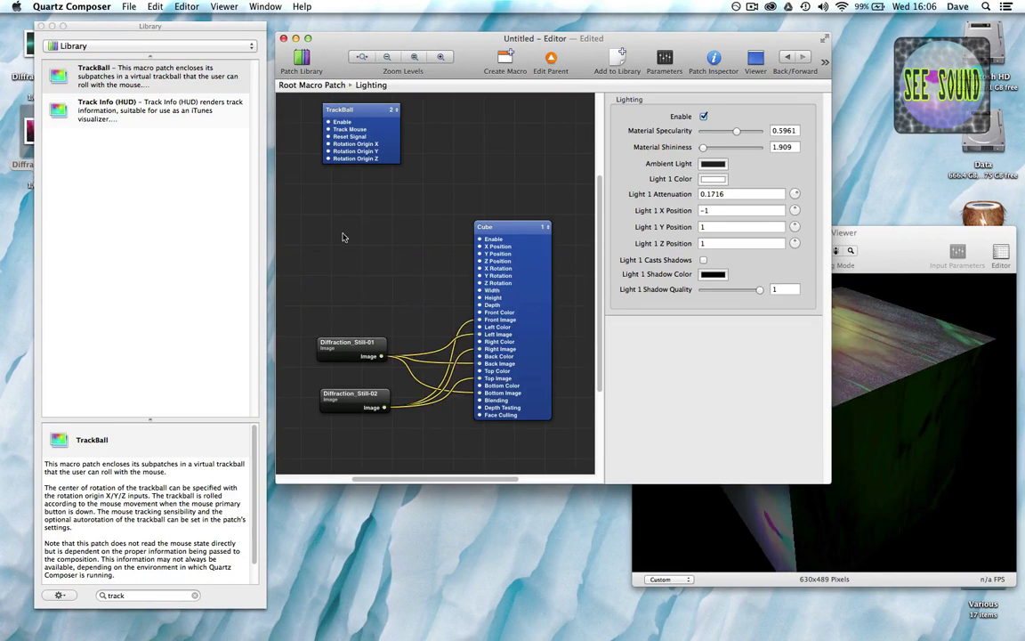
left_click_drag(363, 138, 365, 152)
Cut the Cube and both Diffraction image patches and paste them inside TrackBall.
left_click_drag(591, 310, 337, 412)
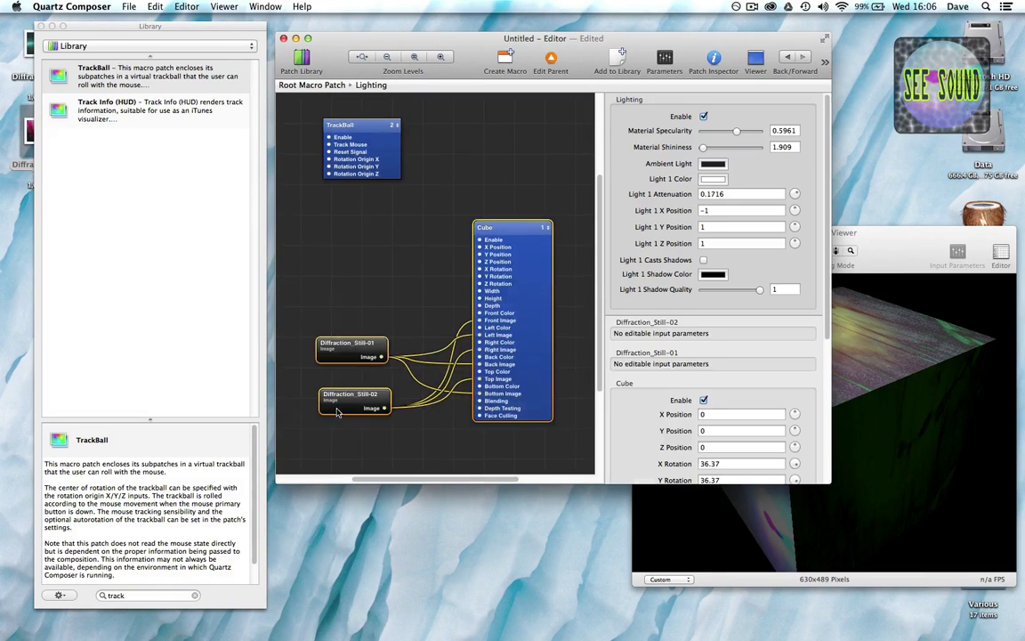
left_click(156, 7)
left_click(164, 53)
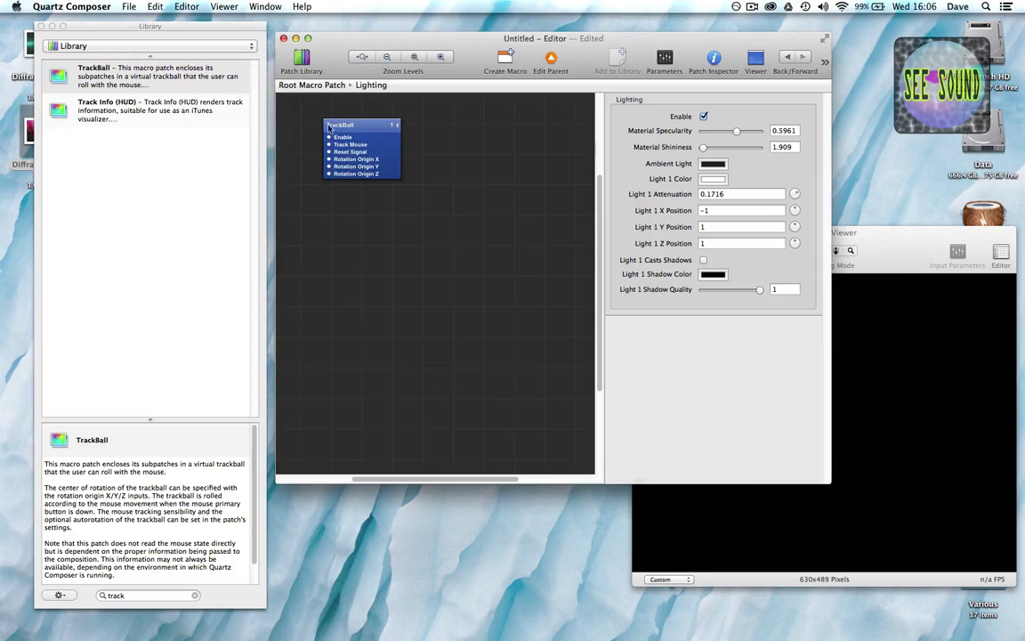
left_click_drag(365, 124, 372, 140)
double_click(375, 176)
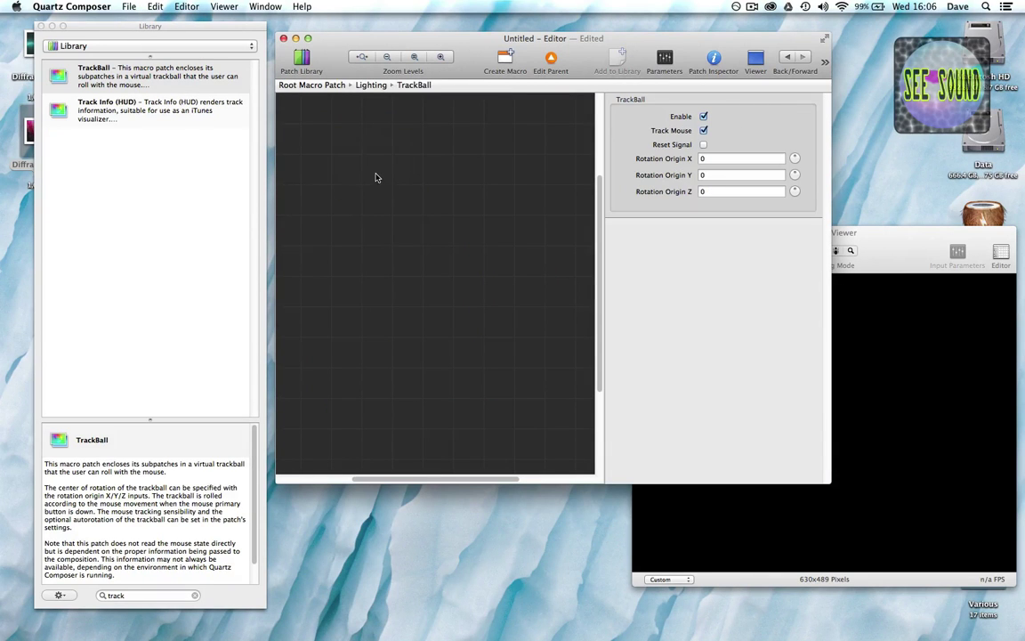
left_click(156, 7)
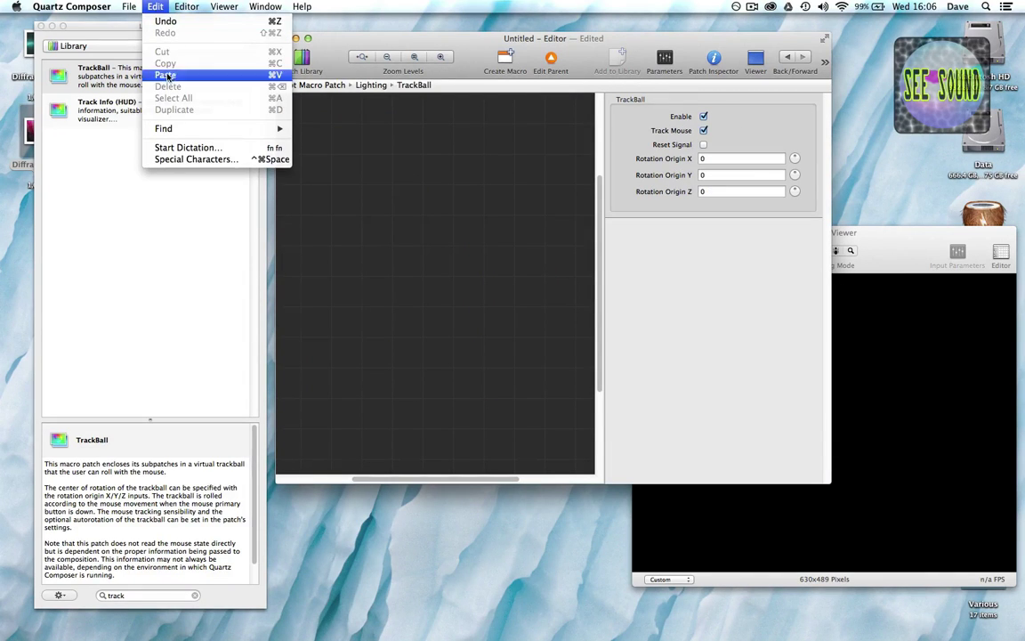
left_click(167, 77)
left_click_drag(870, 272, 798, 190)
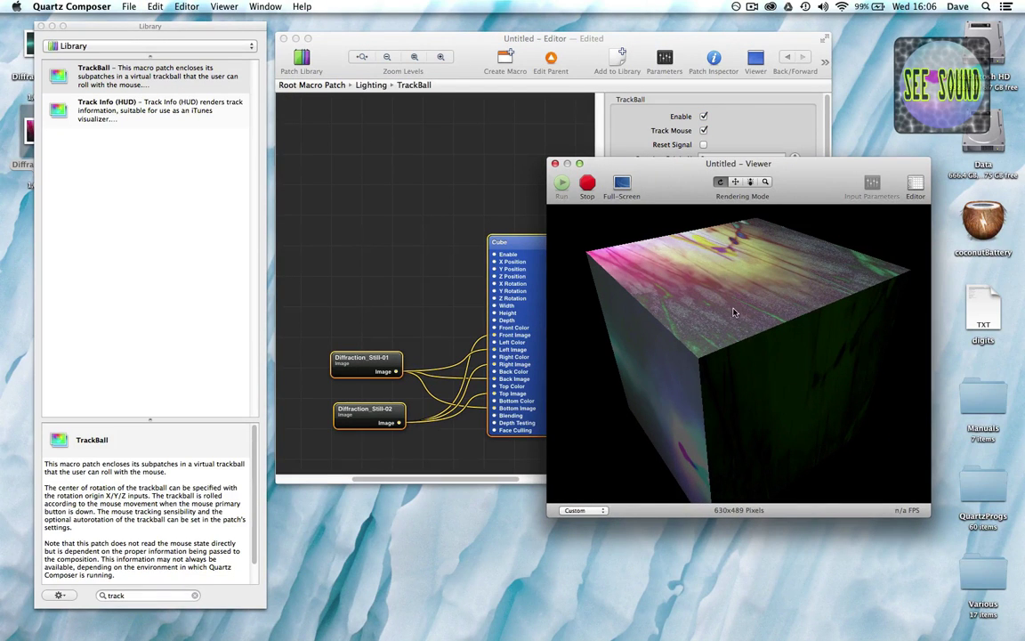
Rotate the cube in the Viewer and inspect its faces full screen.
left_click_drag(736, 315, 671, 275)
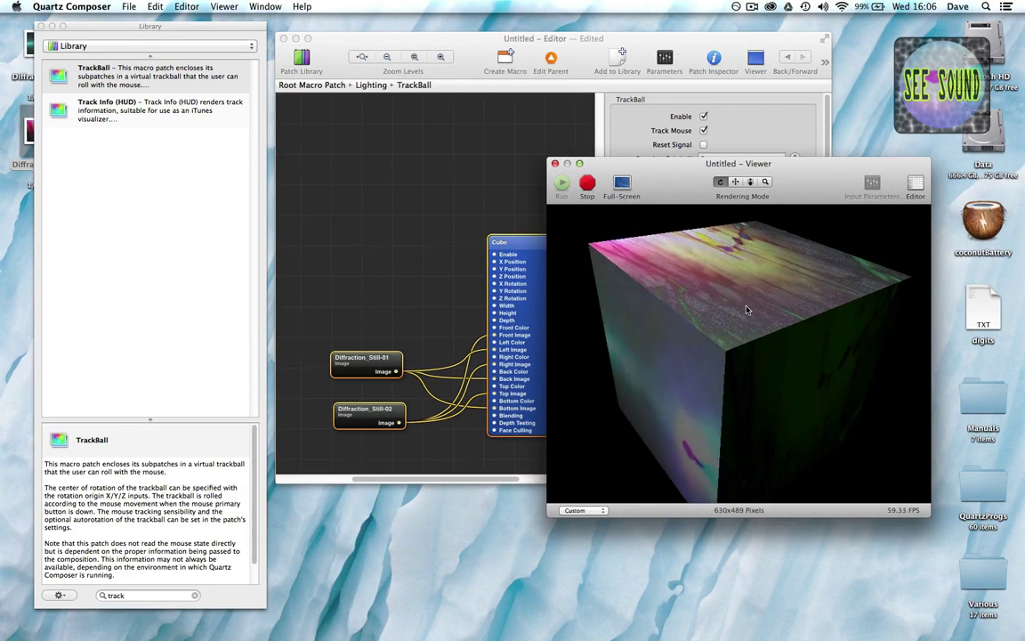
left_click(621, 185)
left_click_drag(615, 224, 535, 269)
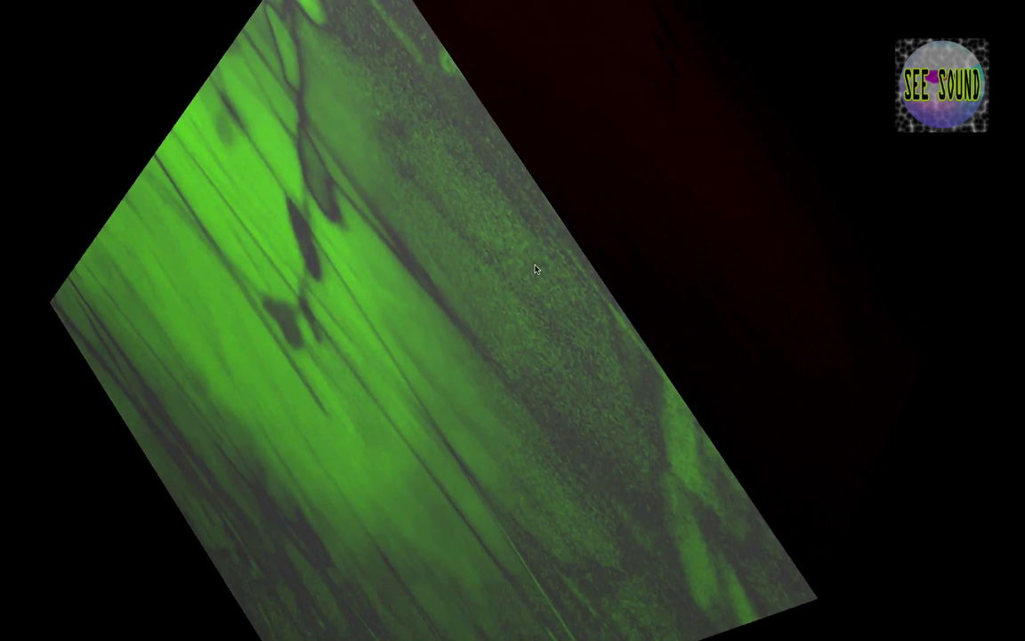
key("Escape")
Set Cube Width and Height to 0.5 and preview the resized box full screen.
left_click(432, 347)
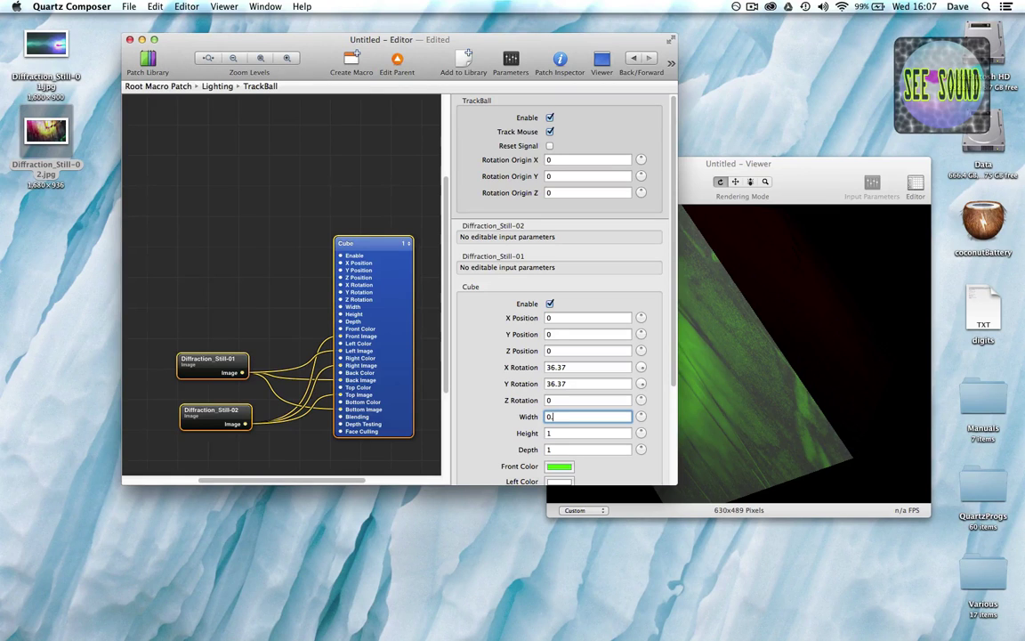
type("0.5")
key("Tab")
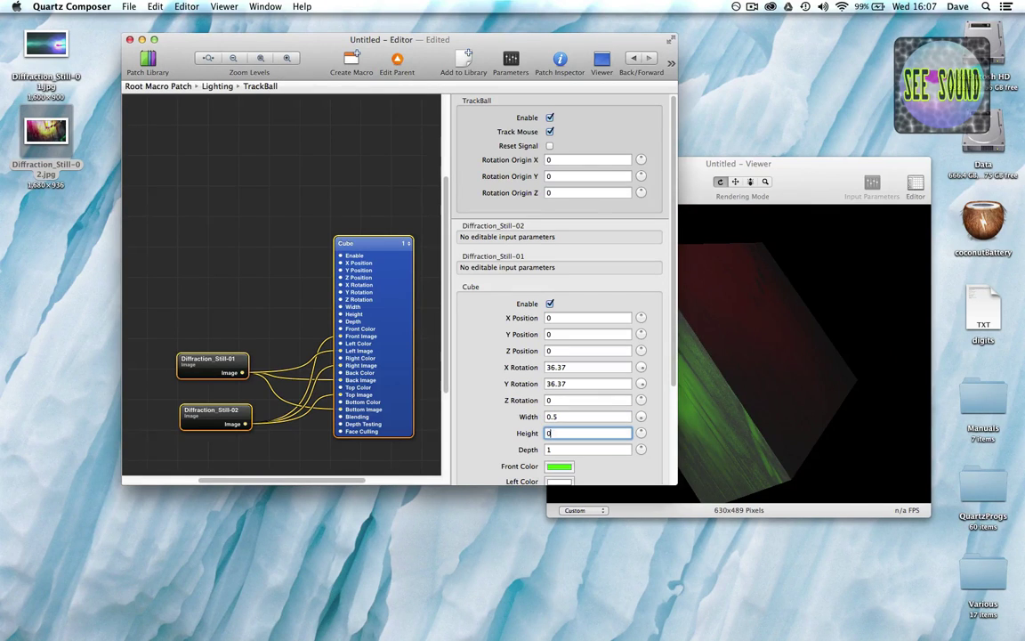
key("Tab")
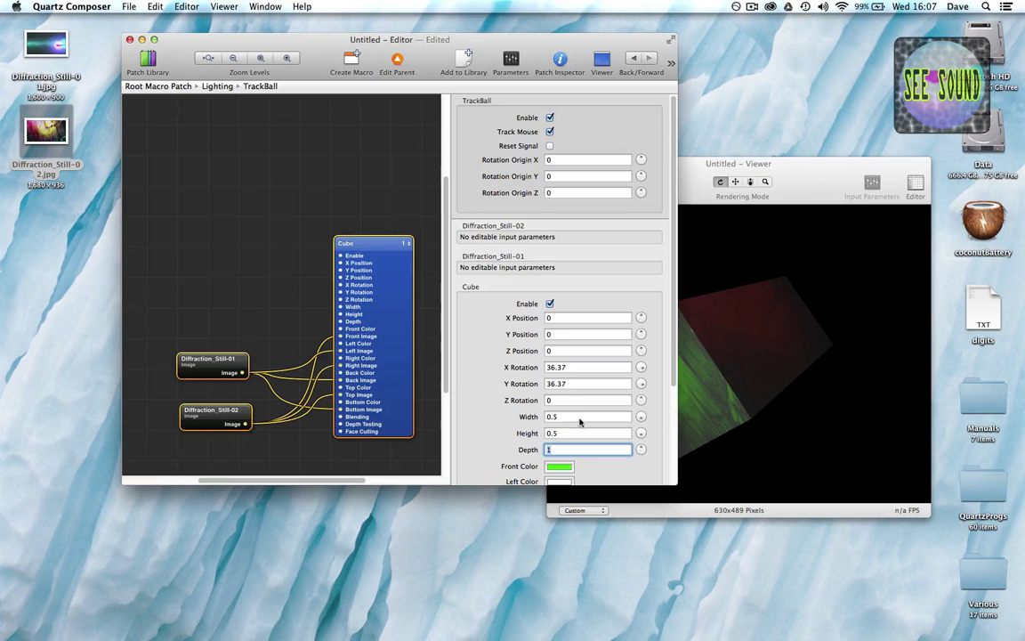
left_click(810, 163)
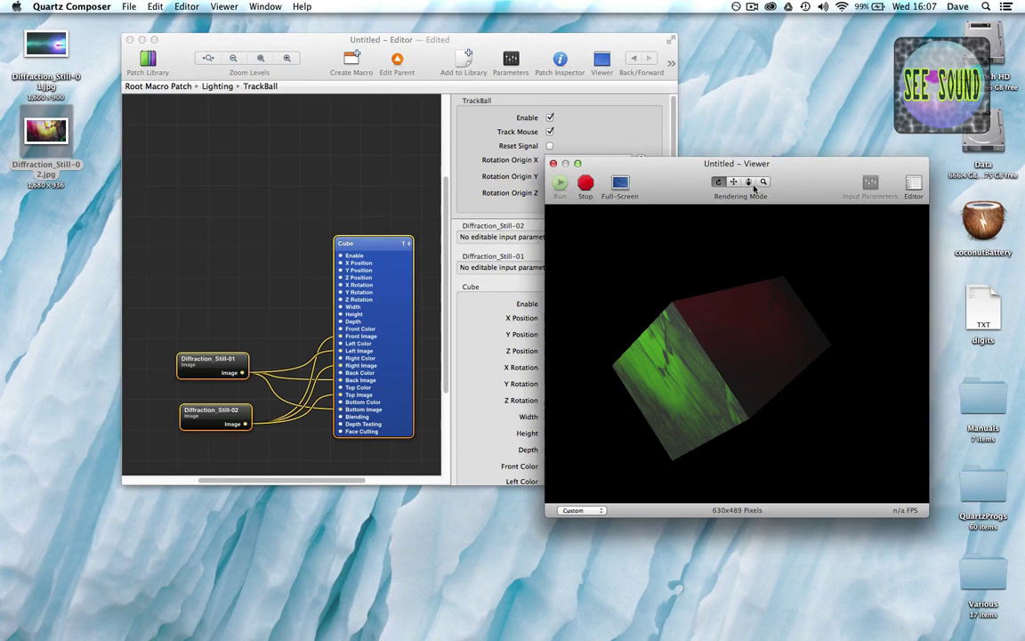
left_click(619, 183)
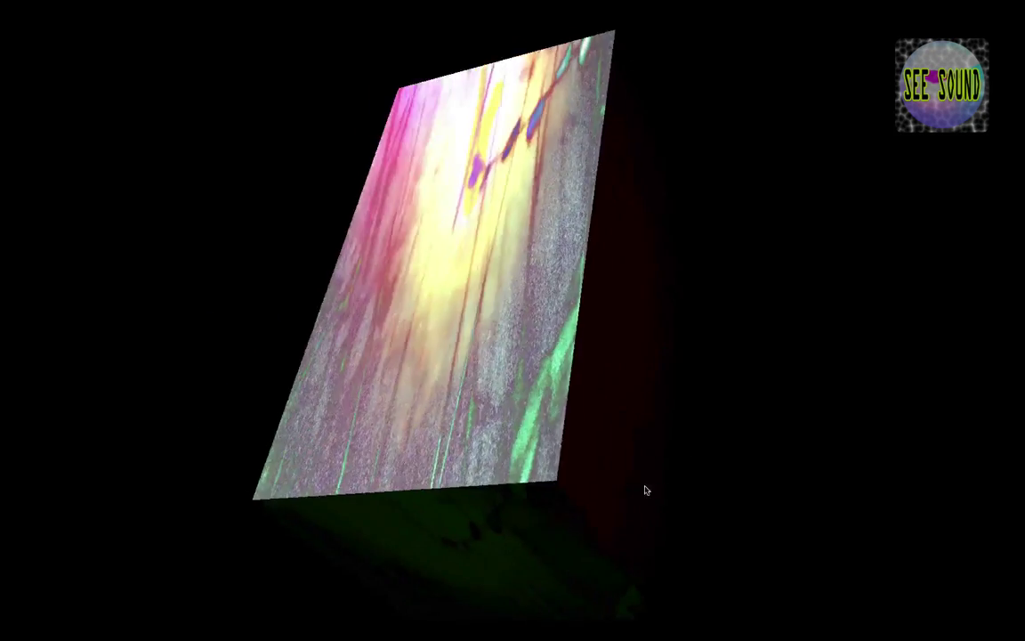